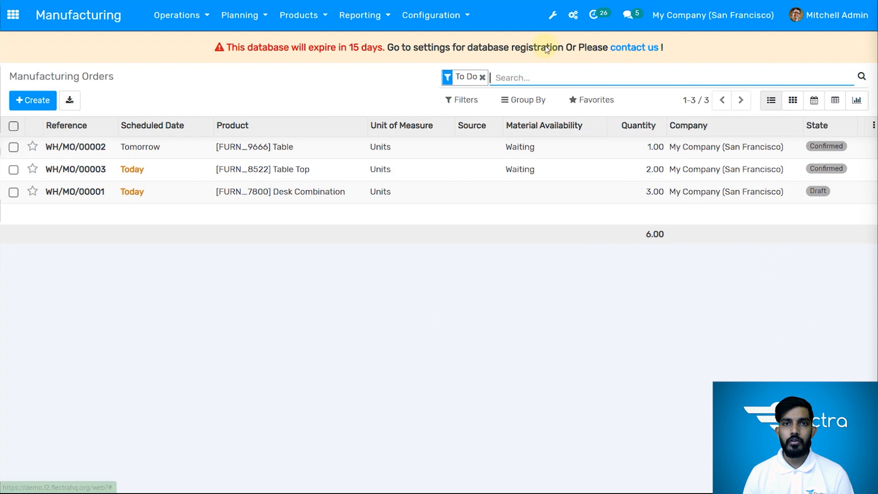
Check the Work Orders option in the Manufacturing settings and show the manufacturing orders without the To Do filter
{"action": "left_click", "coordinate": [447, 17]}
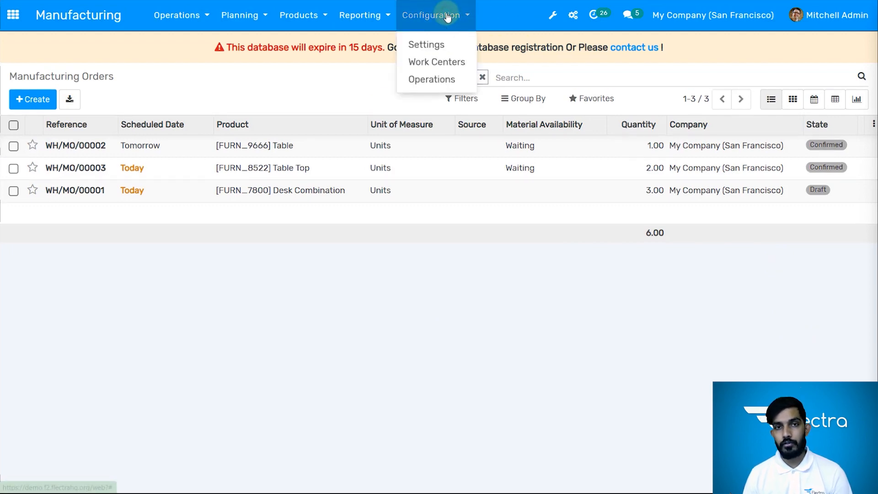
{"action": "left_click", "coordinate": [440, 47]}
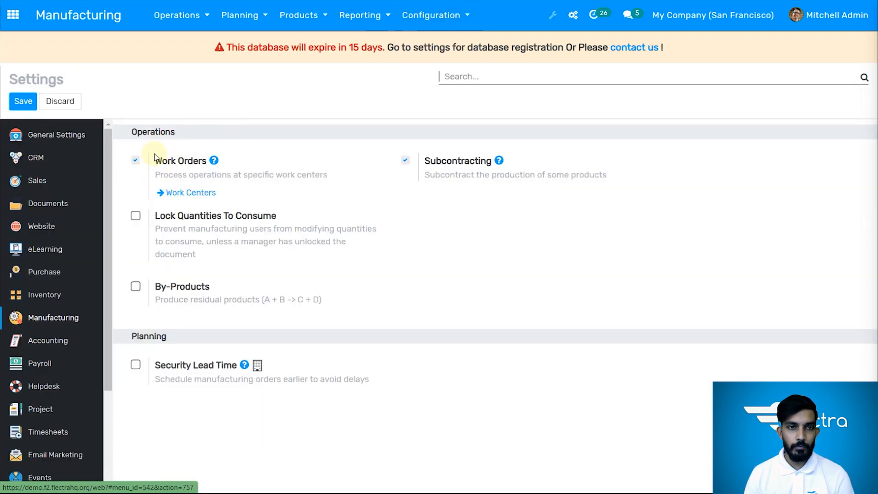
{"action": "left_click", "coordinate": [136, 161]}
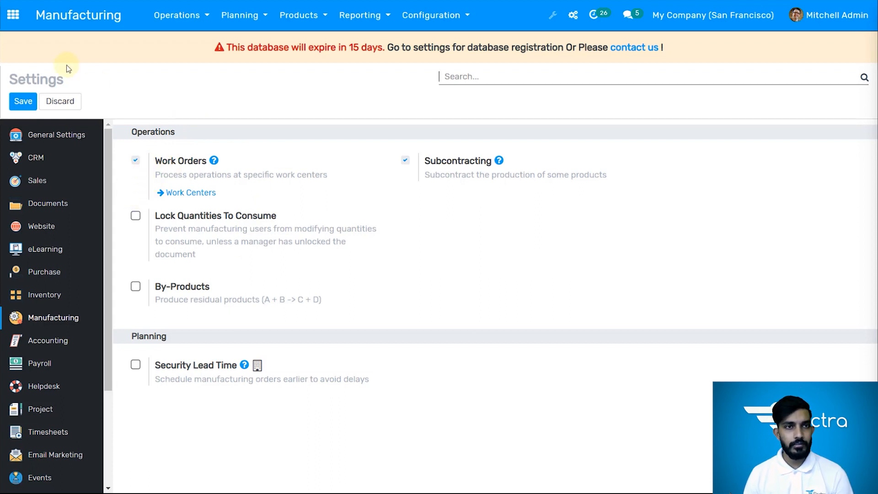
{"action": "left_click", "coordinate": [87, 21]}
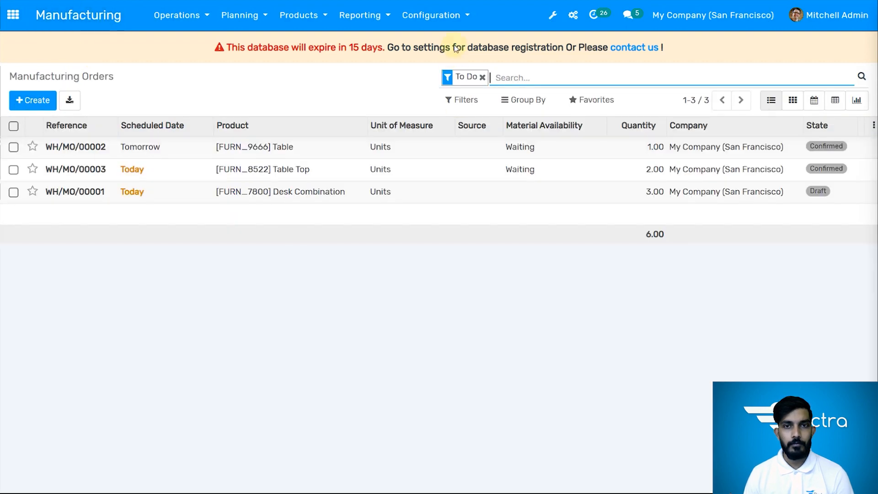
{"action": "left_click", "coordinate": [482, 77]}
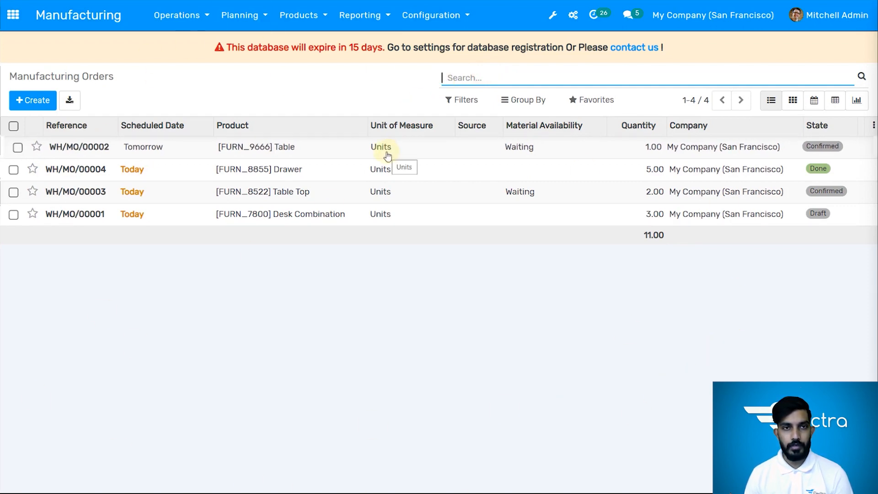
Create a new work center named "alternative work center"
{"action": "left_click", "coordinate": [421, 25]}
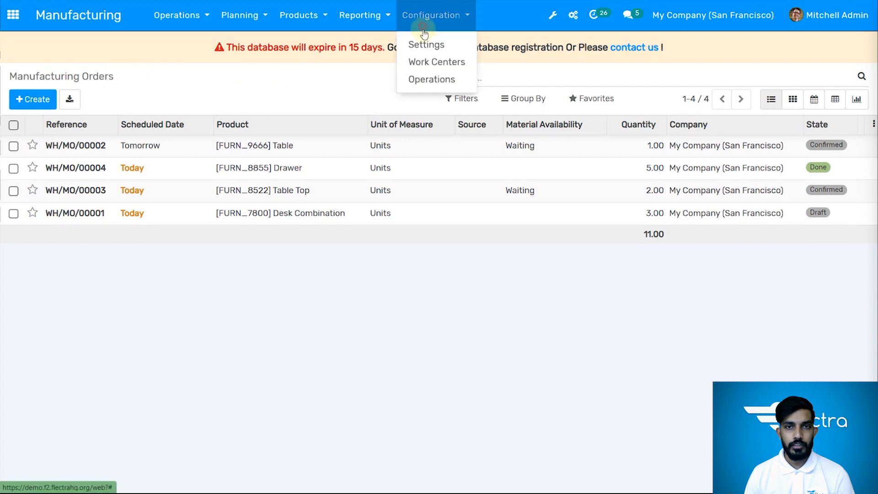
{"action": "left_click", "coordinate": [427, 64]}
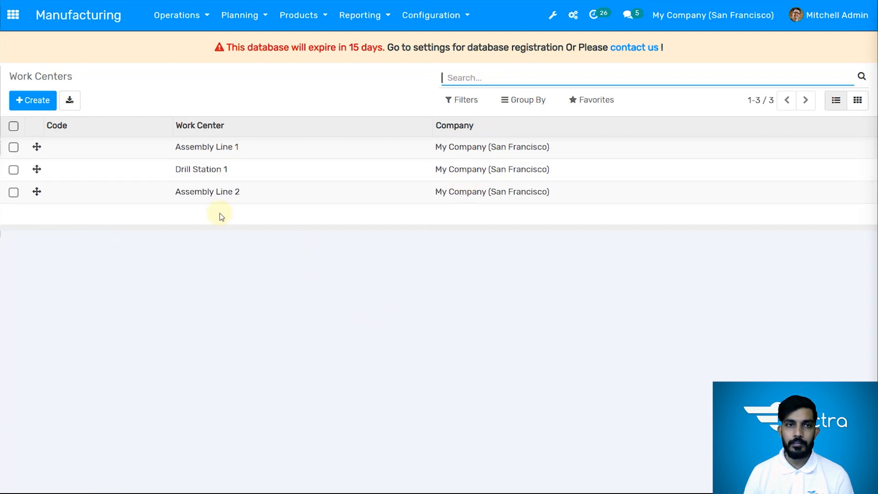
{"action": "left_click", "coordinate": [15, 101]}
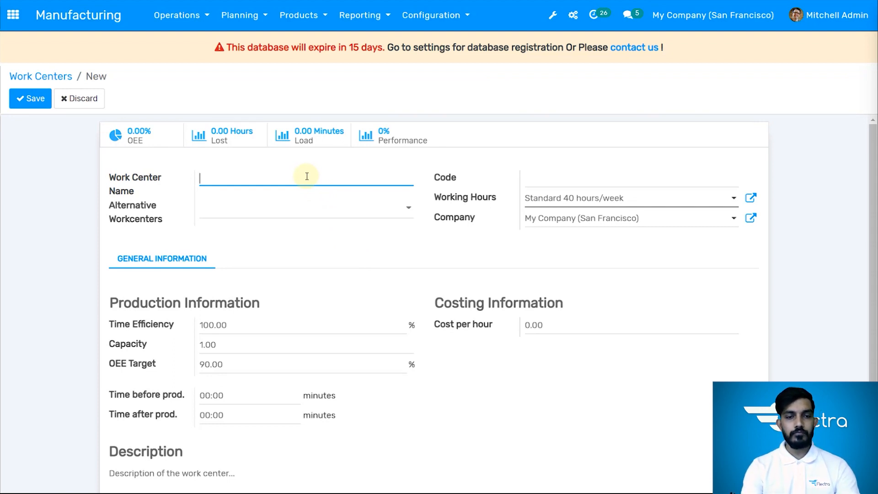
{"action": "type", "text": "alter"}
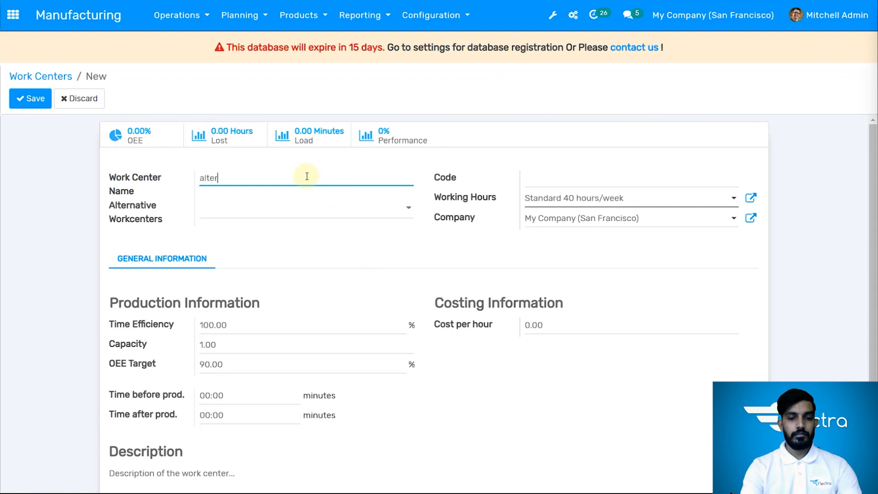
{"action": "type", "text": "native wor"}
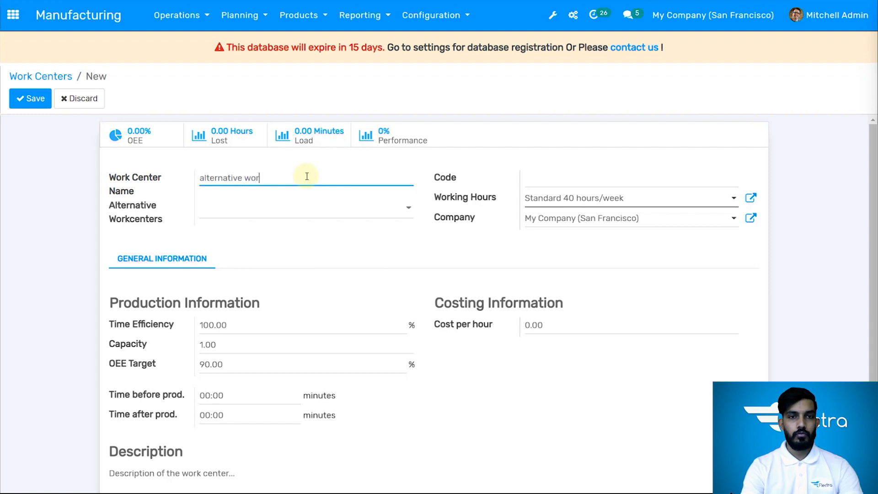
{"action": "type", "text": "k center"}
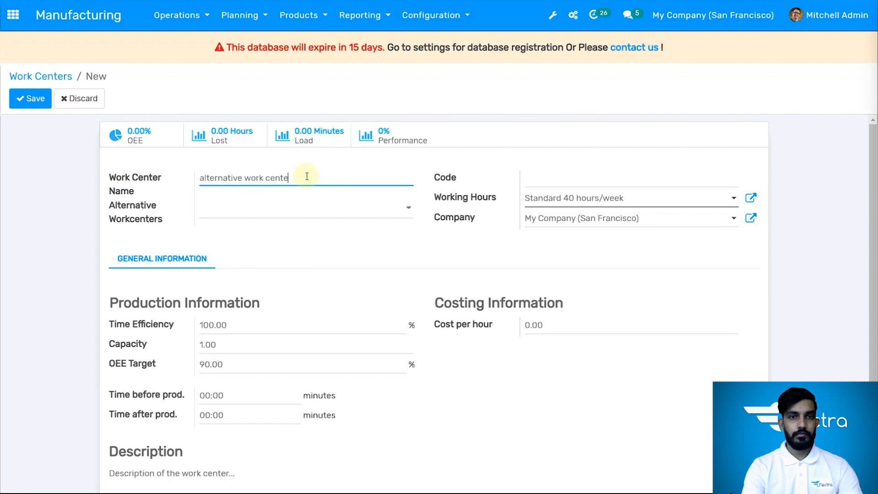
Give the work center the code AWC and Assembly Line 1 as its alternative workcenter, keeping Standard 40 hours/week
{"action": "left_click", "coordinate": [583, 179]}
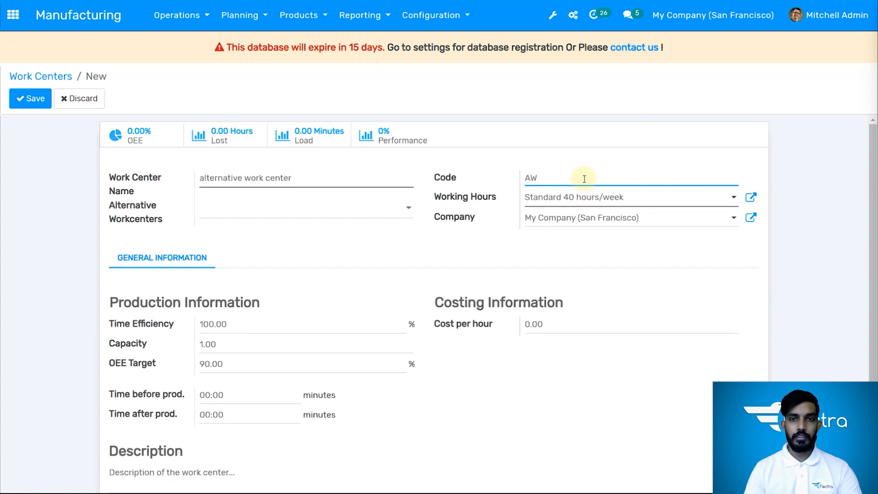
{"action": "left_click", "coordinate": [249, 209]}
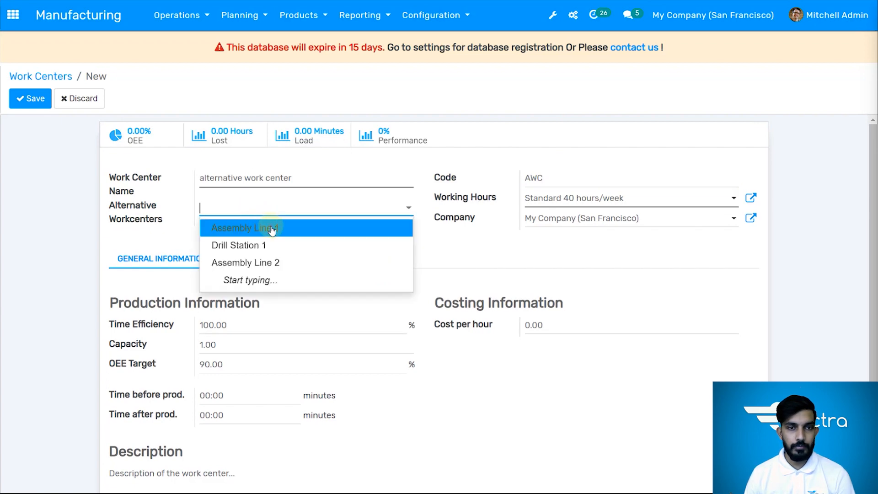
{"action": "left_click", "coordinate": [271, 227]}
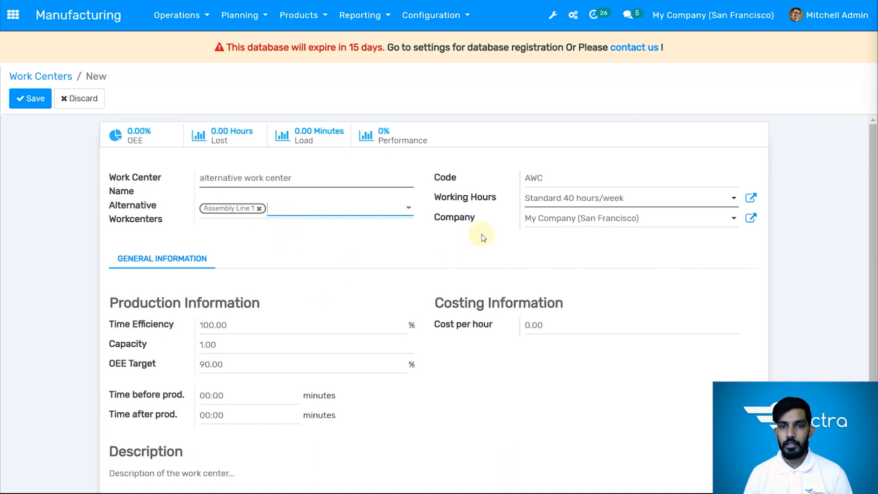
{"action": "left_click", "coordinate": [587, 200]}
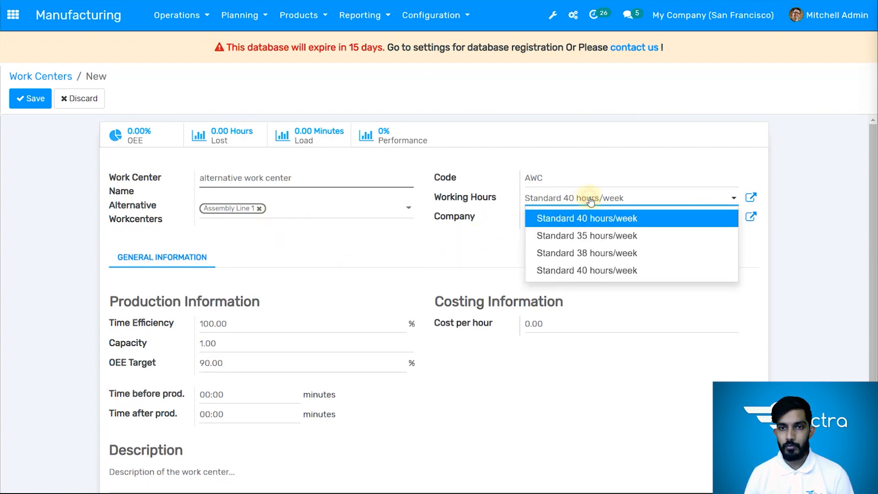
{"action": "left_click", "coordinate": [590, 201]}
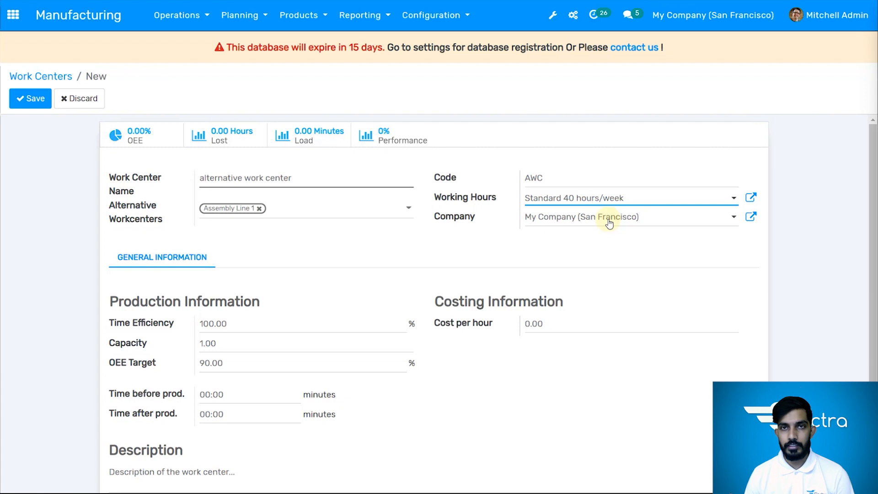
Enter the description "This will be the major alternative work center for the assembly line 1" and save the work center
{"action": "scroll", "coordinate": [303, 172], "scroll_direction": "down", "scroll_amount": 1}
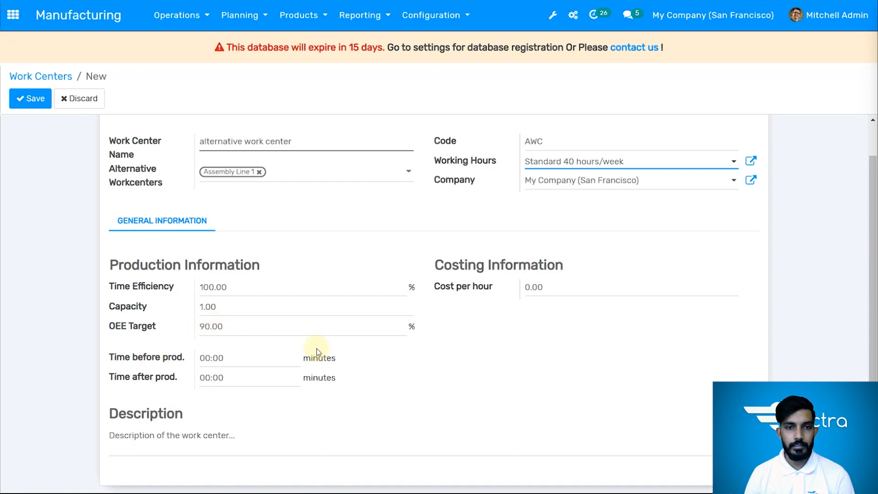
{"action": "left_click", "coordinate": [187, 445]}
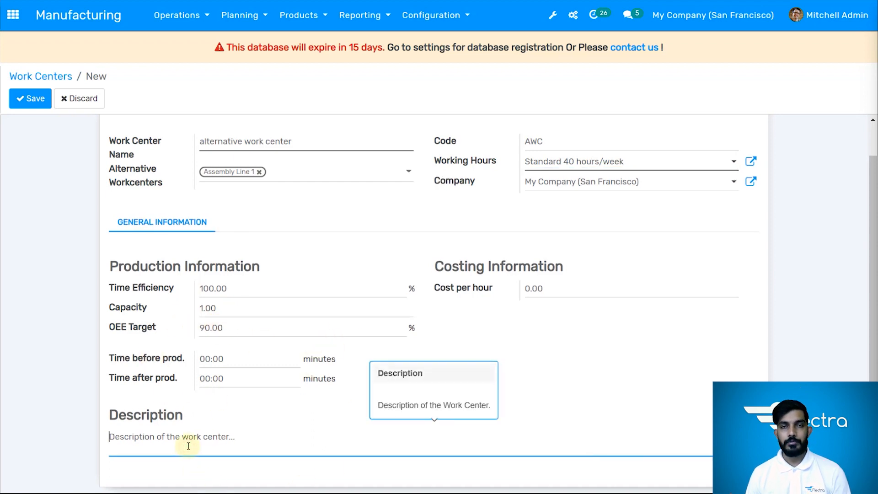
{"action": "type", "text": "this w"}
{"action": "key", "text": "BackSpace"}
{"action": "key", "text": "BackSpace"}
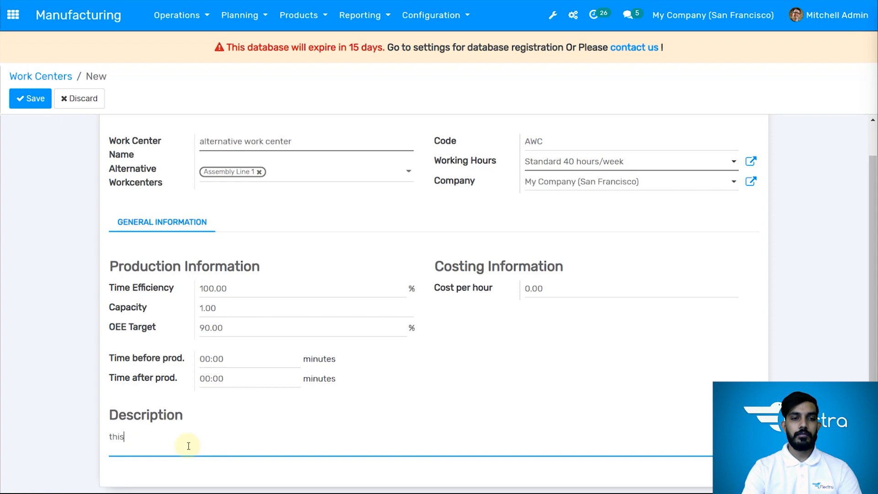
{"action": "key", "text": "BackSpace"}
{"action": "type", "text": "T"}
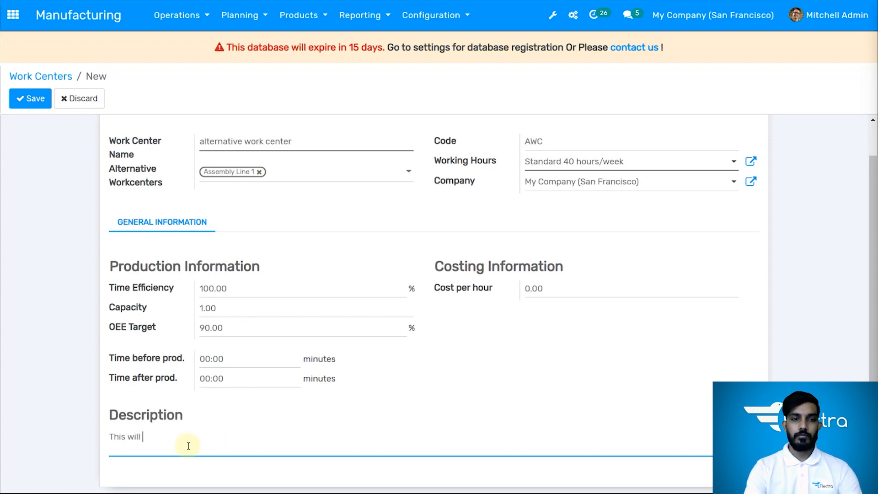
{"action": "type", "text": "his will be the major"}
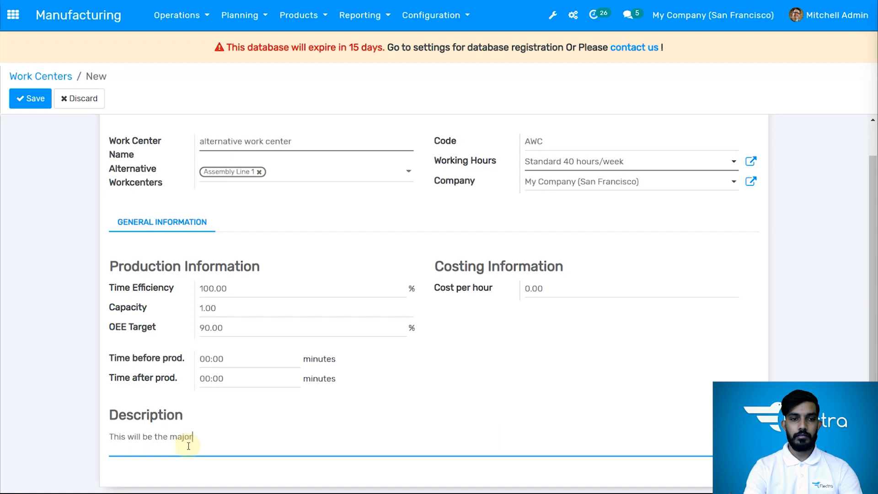
{"action": "type", "text": " alternative"}
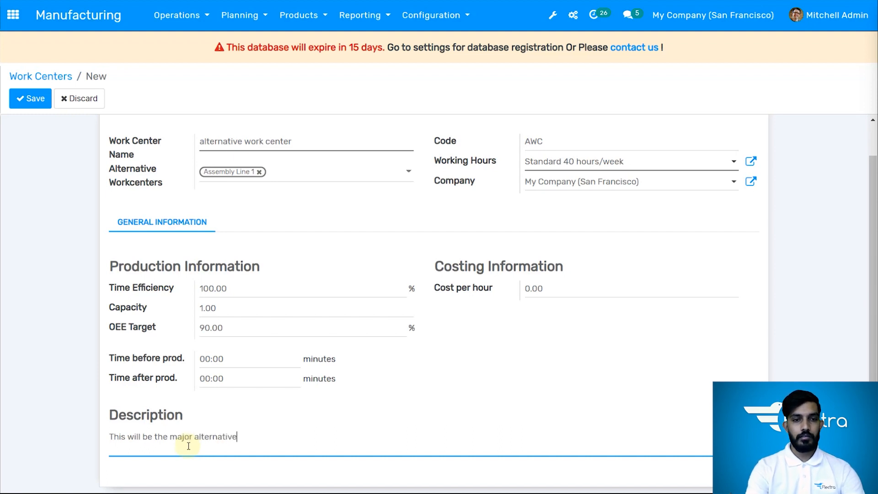
{"action": "type", "text": " work center for the assem"}
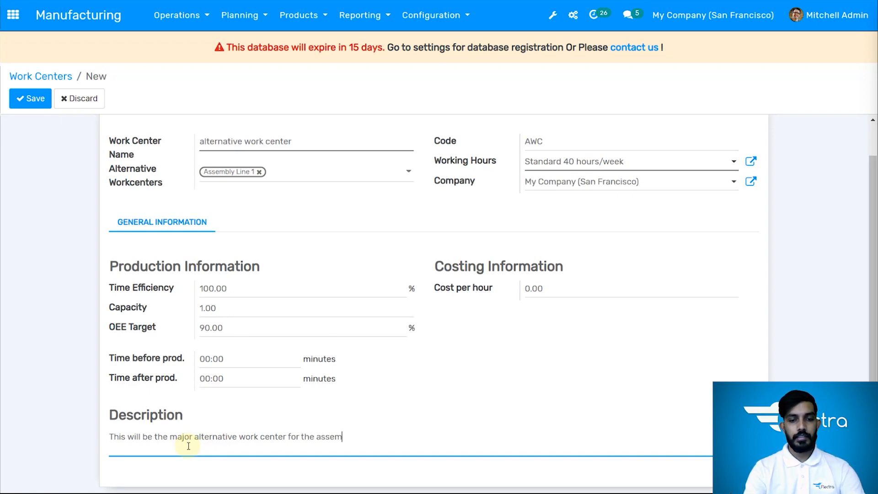
{"action": "type", "text": "bly line 1"}
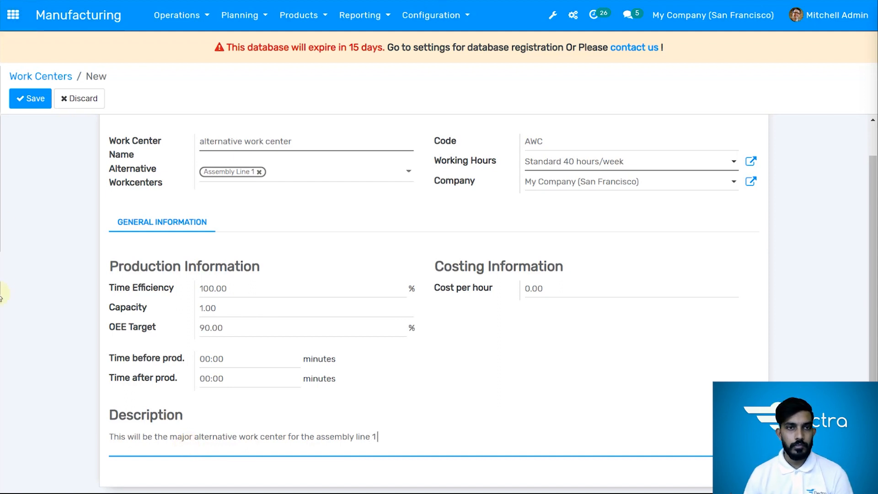
{"action": "left_click", "coordinate": [18, 102]}
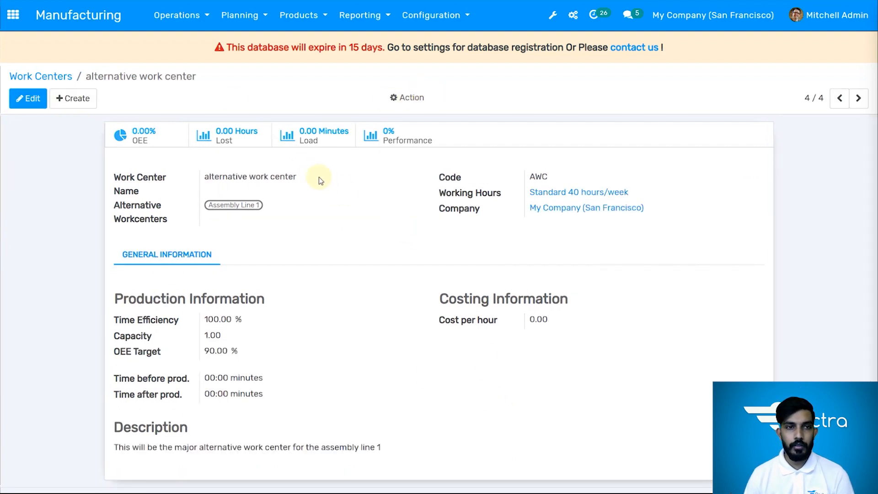
View the new work center's Overall Equipment Effectiveness report and return to the work centers list
{"action": "left_click", "coordinate": [164, 143]}
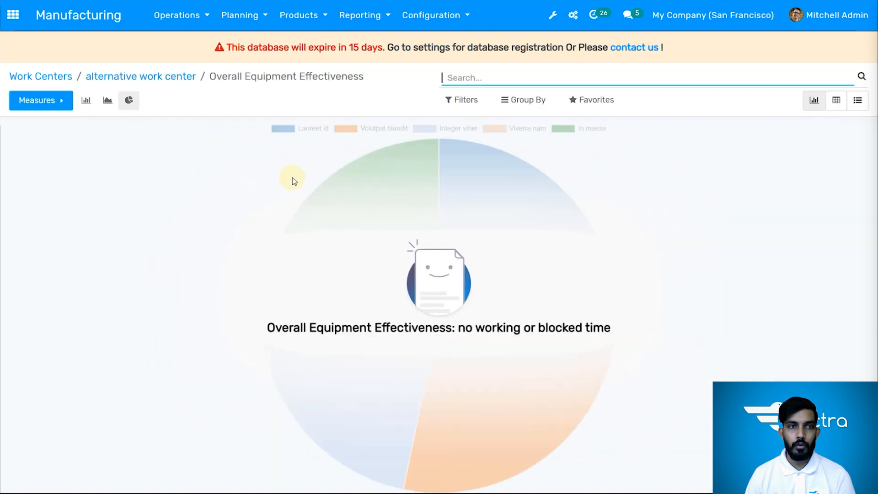
{"action": "left_click", "coordinate": [182, 77]}
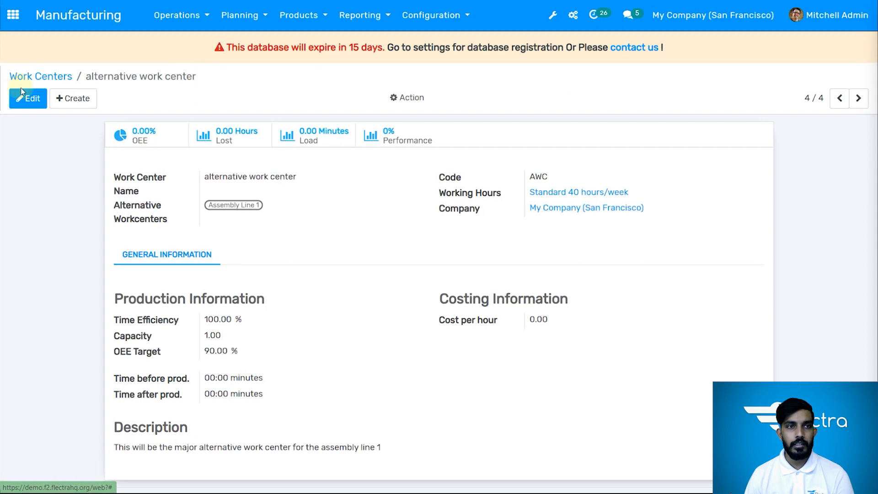
{"action": "left_click", "coordinate": [28, 79]}
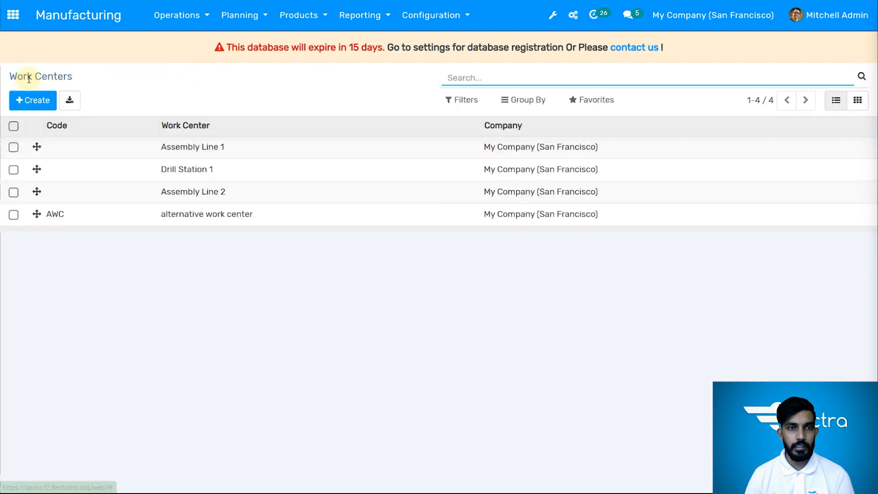
From the work centers card view, set "alternative work center" as Assembly Line 1's alternative workcenter, save, and return to the overview
{"action": "left_click", "coordinate": [856, 103]}
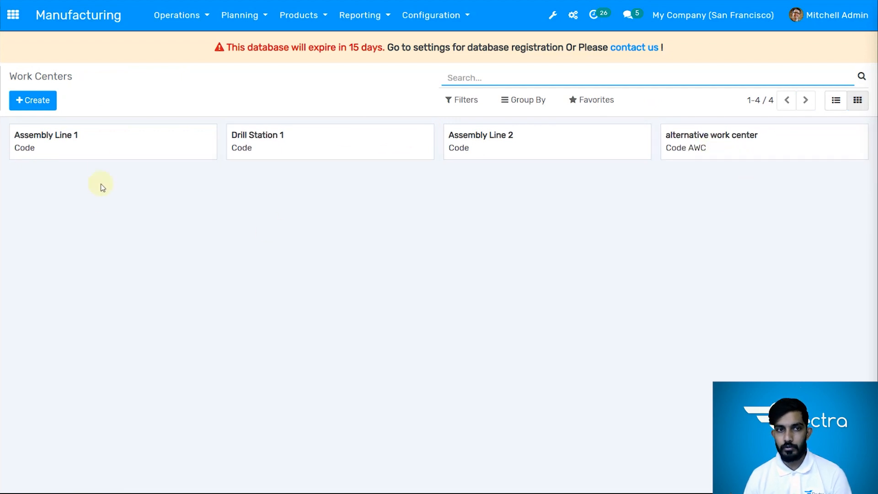
{"action": "left_click", "coordinate": [103, 146]}
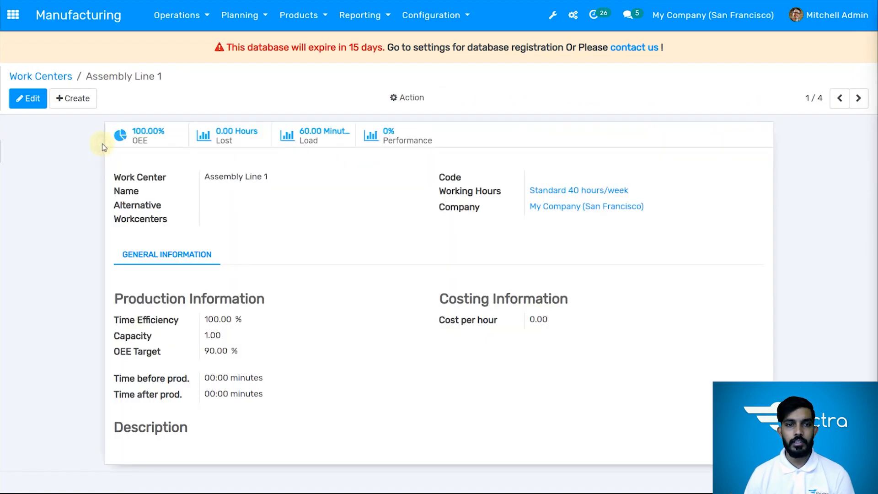
{"action": "left_click", "coordinate": [25, 98]}
{"action": "left_click", "coordinate": [275, 208]}
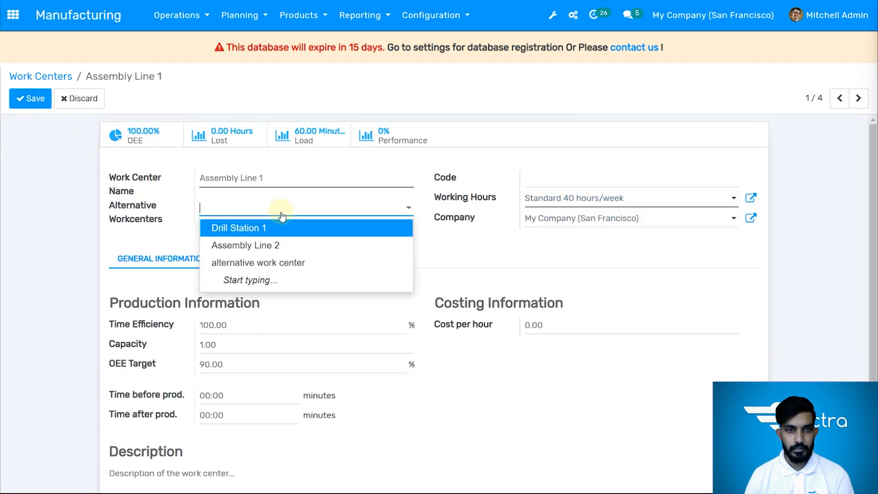
{"action": "left_click", "coordinate": [286, 263]}
{"action": "scroll", "coordinate": [631, 378], "scroll_direction": "down", "scroll_amount": 2}
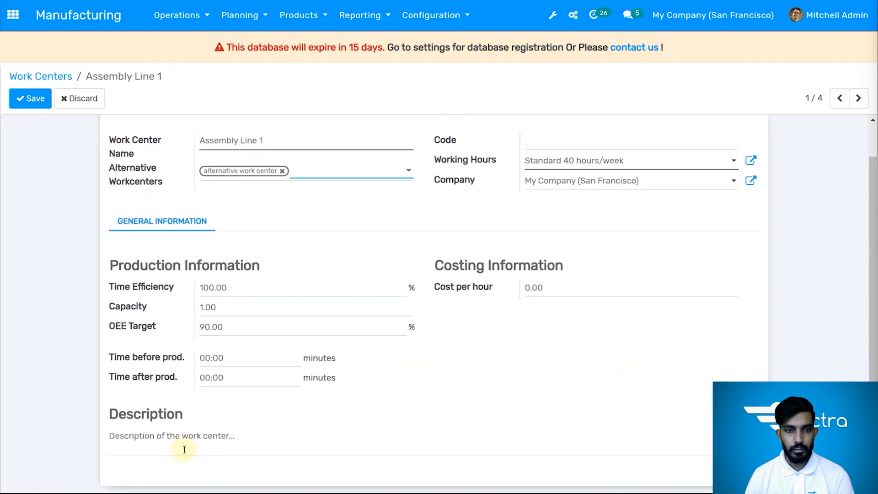
{"action": "scroll", "coordinate": [183, 329], "scroll_direction": "up", "scroll_amount": 2}
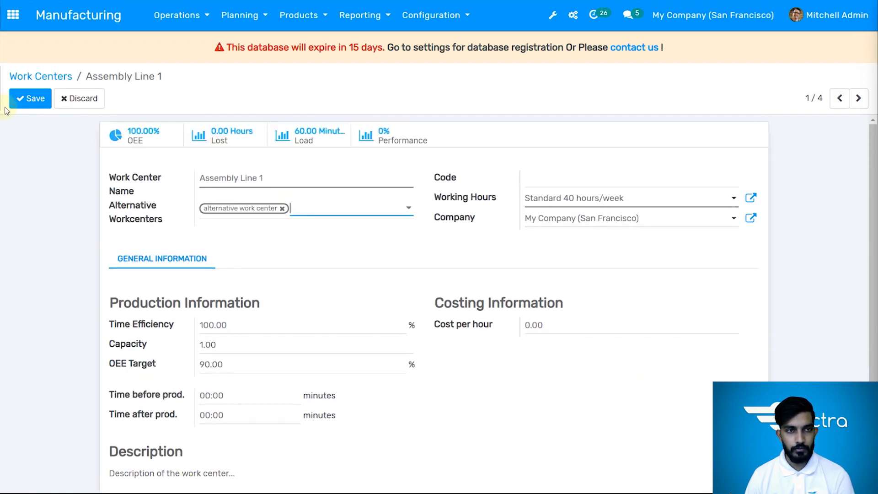
{"action": "left_click", "coordinate": [28, 99]}
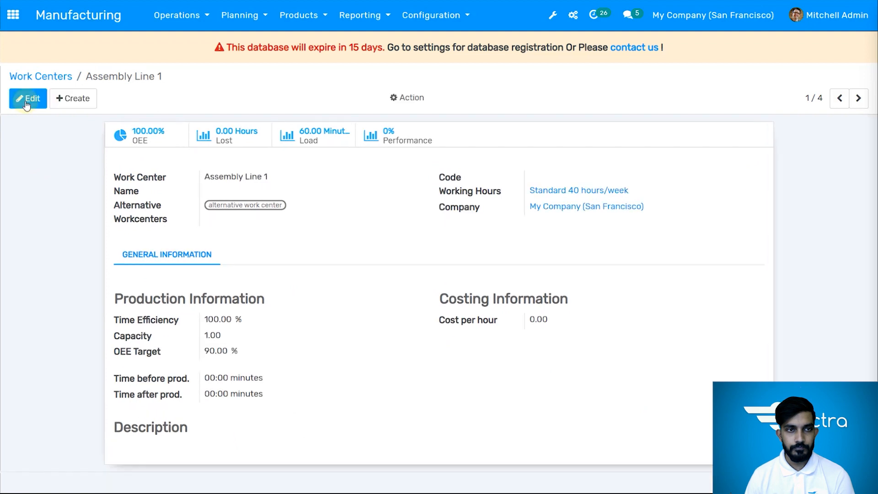
{"action": "left_click", "coordinate": [66, 78]}
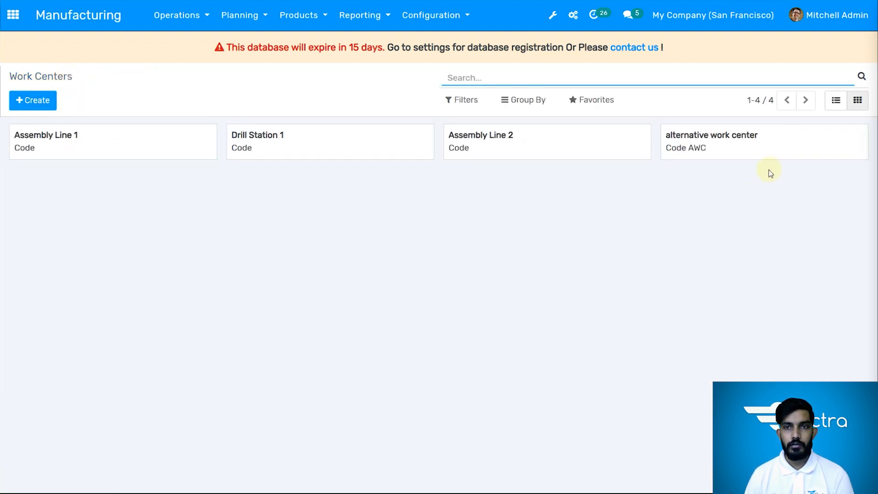
View the alternative work center's record and start a new manufacturing order
{"action": "left_click", "coordinate": [749, 155]}
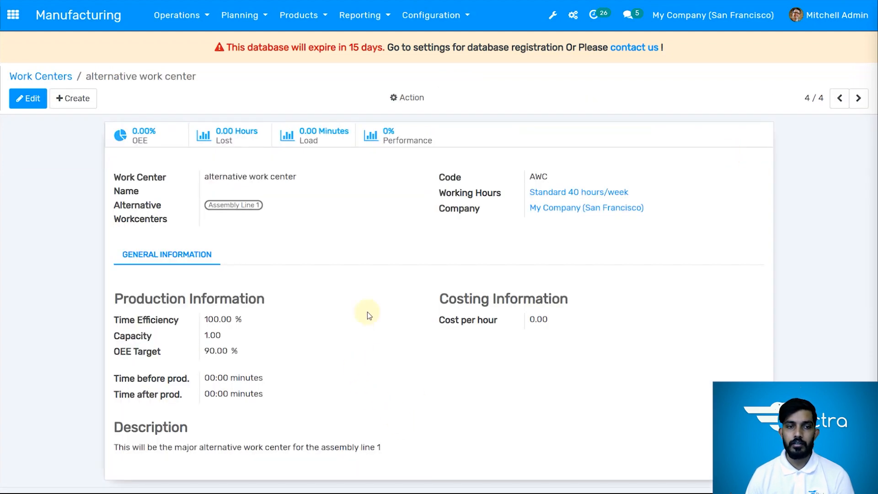
{"action": "left_click", "coordinate": [298, 16]}
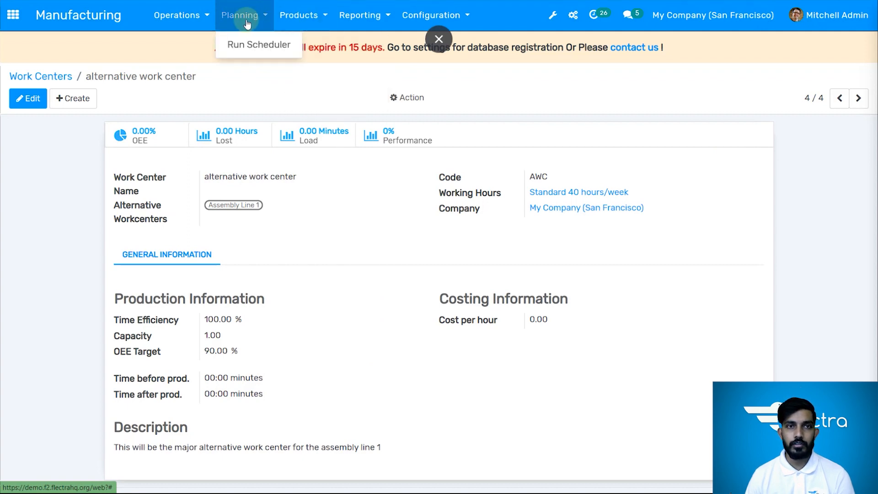
{"action": "mouse_move", "coordinate": [200, 32]}
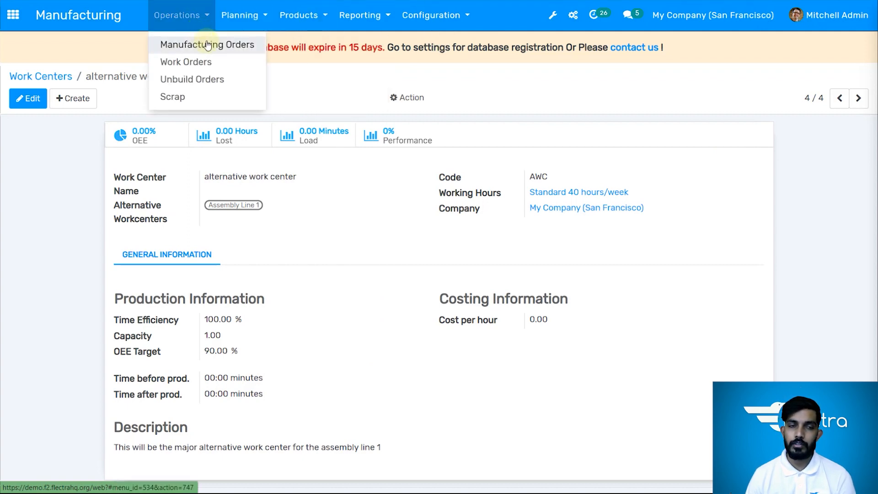
{"action": "left_click", "coordinate": [210, 46]}
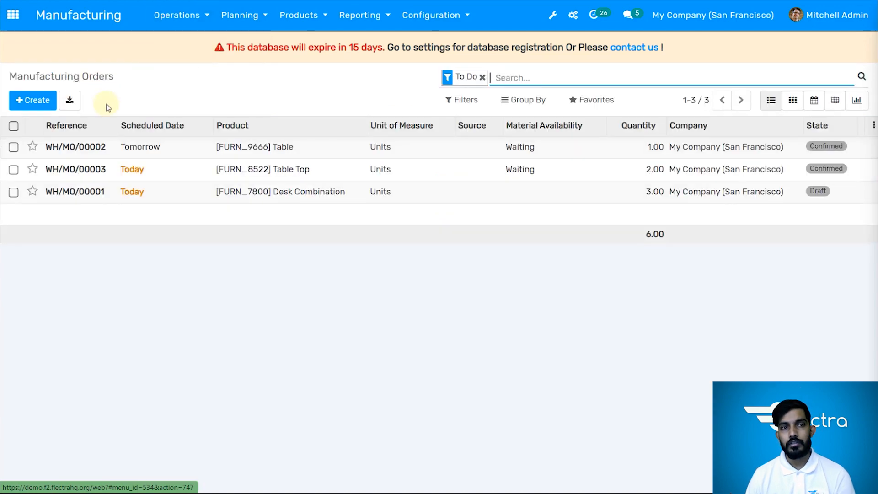
{"action": "left_click", "coordinate": [37, 102]}
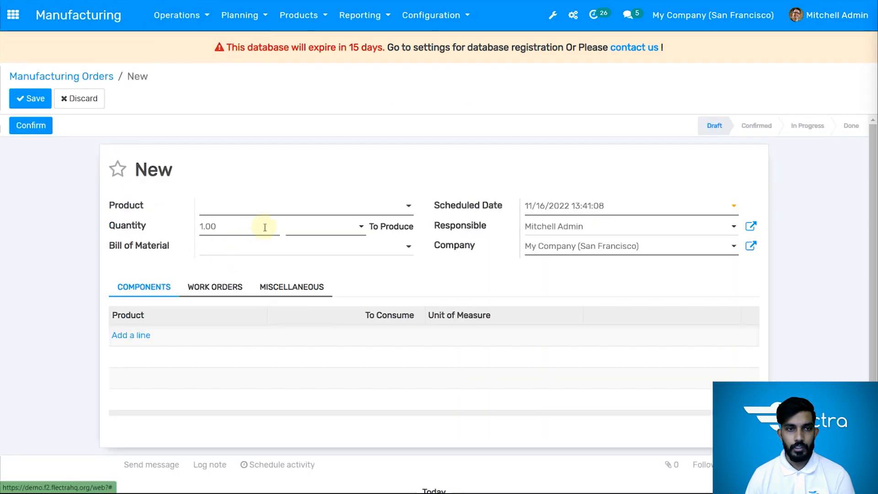
Choose [CONS_25630] Screw as the product to manufacture, leaving the bill of material empty
{"action": "left_click", "coordinate": [270, 210]}
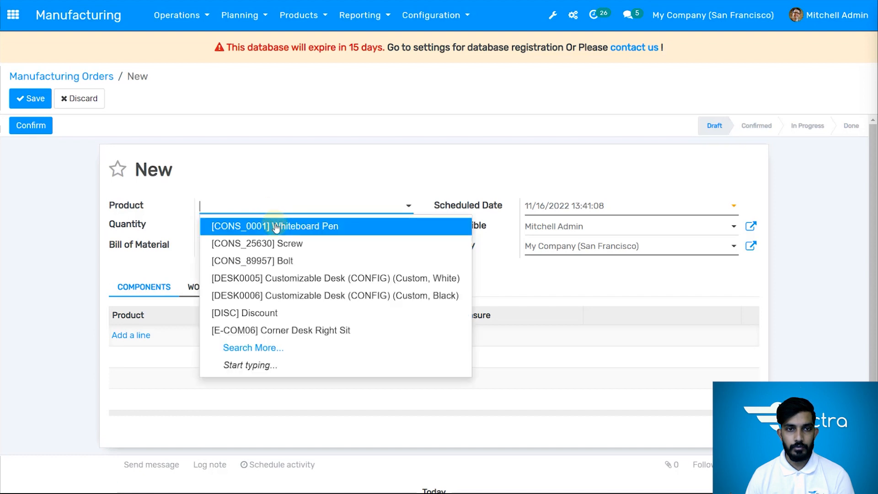
{"action": "left_click", "coordinate": [287, 245]}
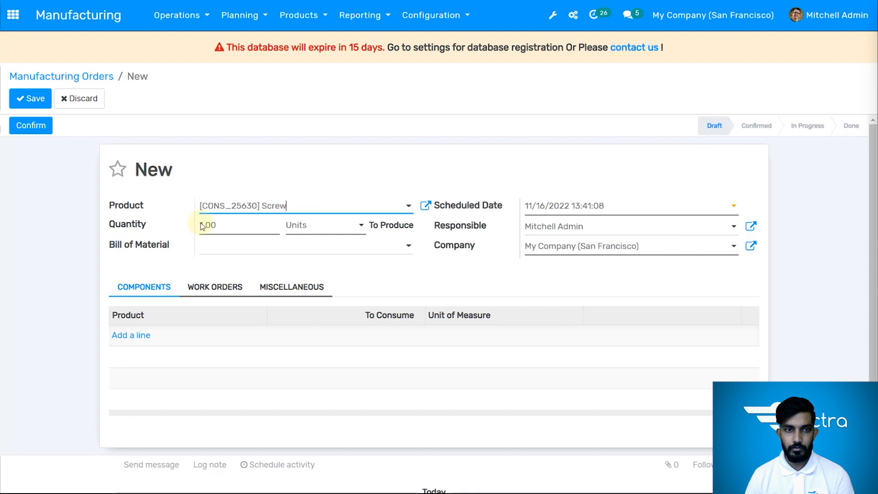
{"action": "left_click", "coordinate": [254, 248]}
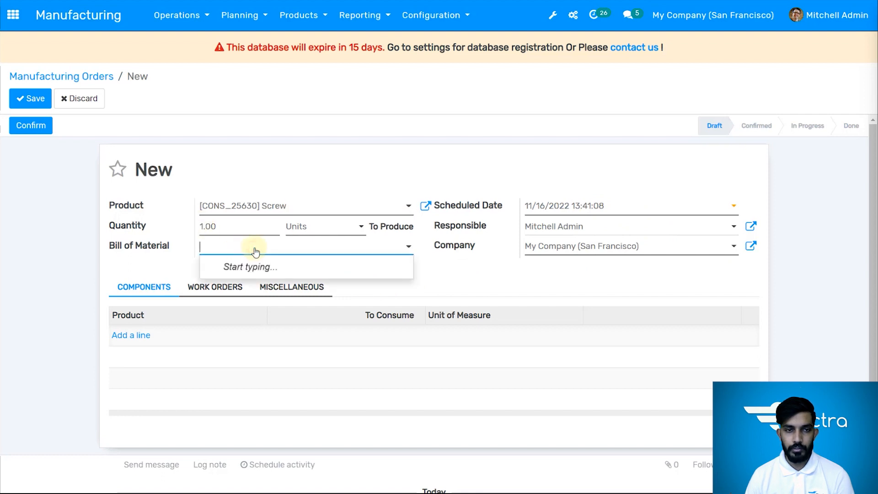
{"action": "left_click", "coordinate": [288, 337]}
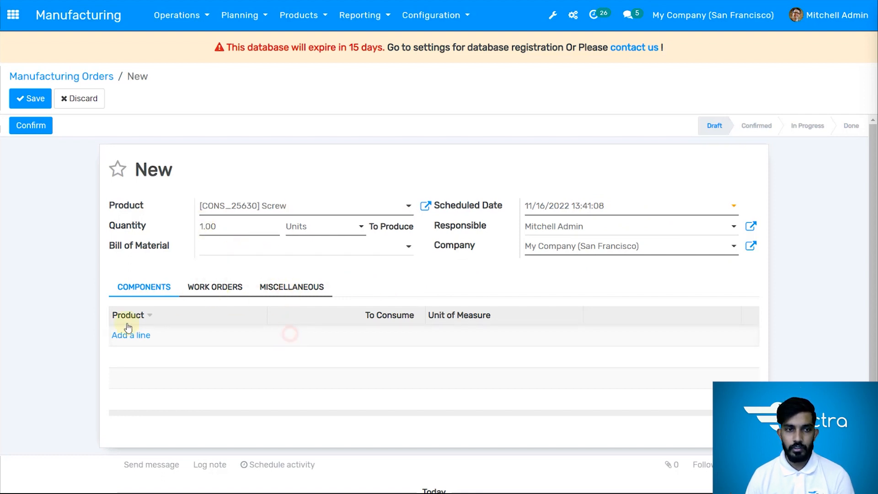
Add [CONS_89957] Bolt as a component of the order with 10 Units to consume
{"action": "left_click", "coordinate": [133, 339]}
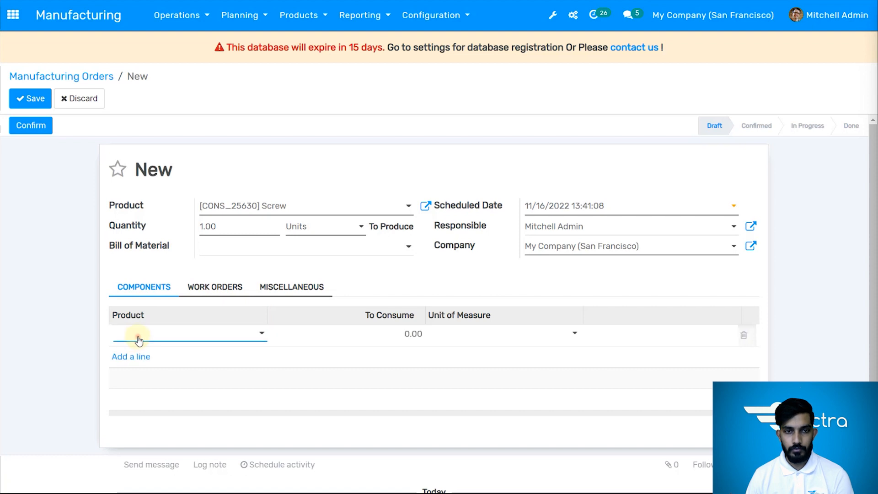
{"action": "left_click", "coordinate": [137, 337]}
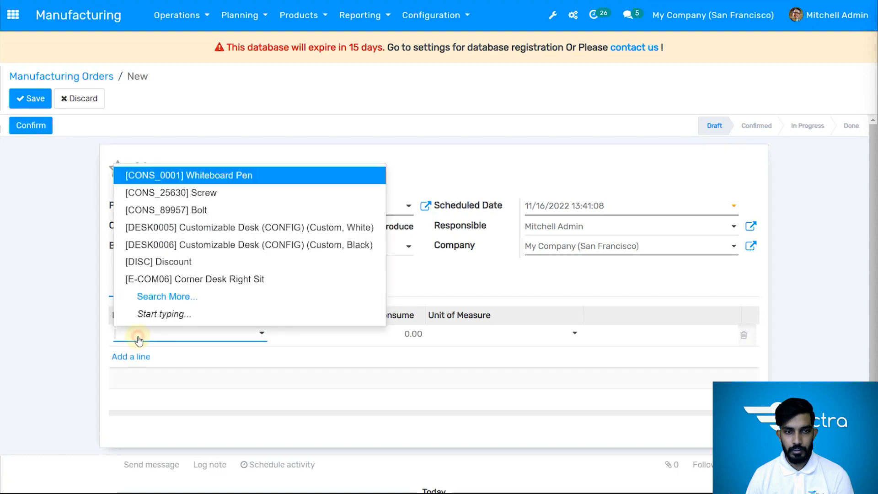
{"action": "left_click", "coordinate": [206, 214]}
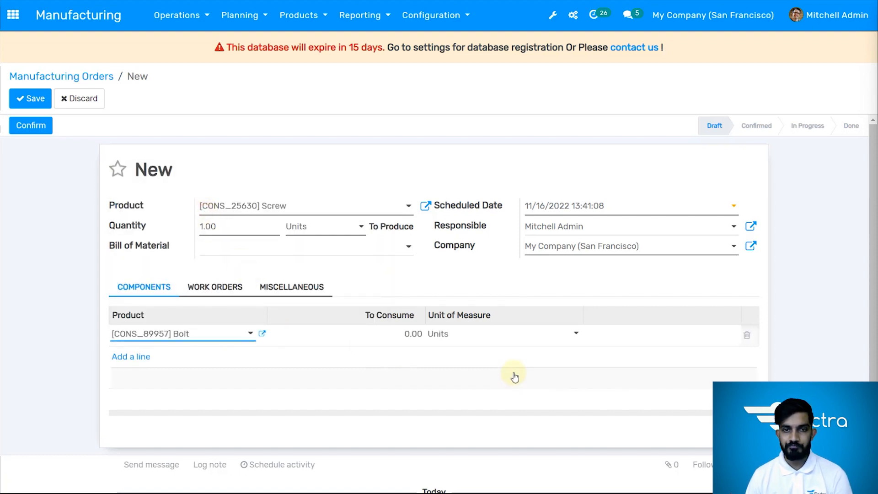
{"action": "left_click", "coordinate": [411, 334]}
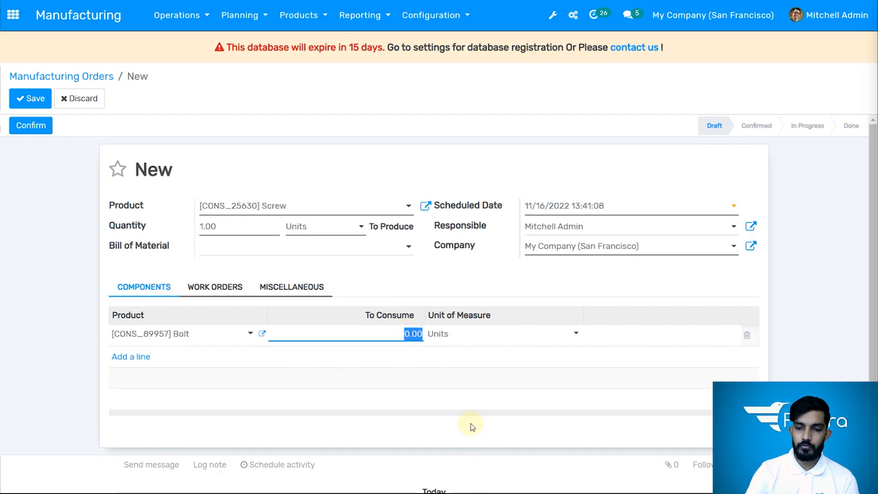
{"action": "type", "text": "10"}
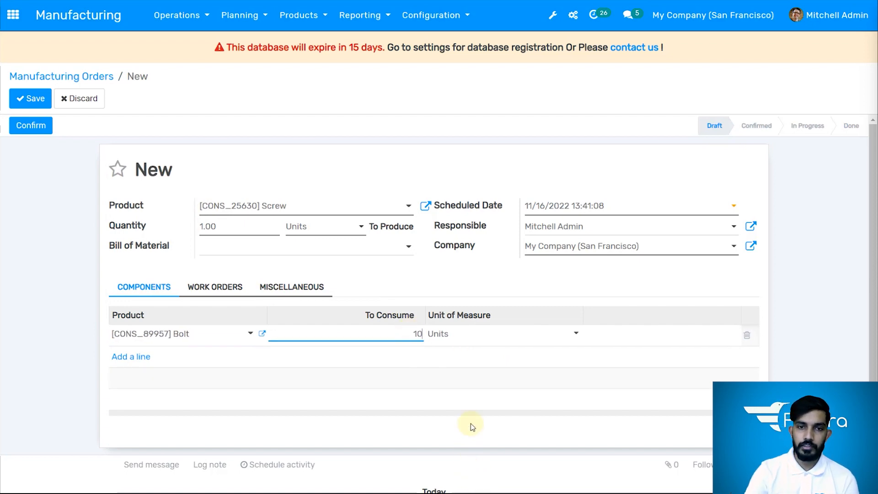
{"action": "left_click", "coordinate": [513, 331]}
{"action": "left_click", "coordinate": [524, 332]}
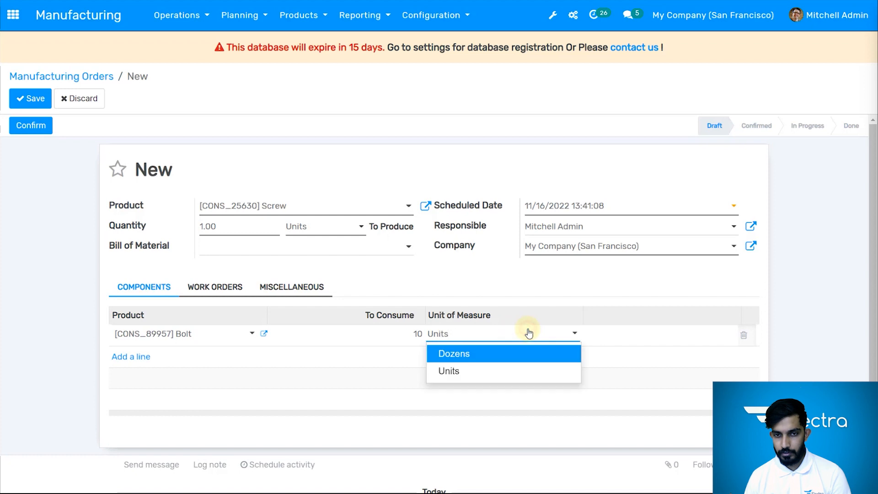
{"action": "left_click", "coordinate": [476, 357]}
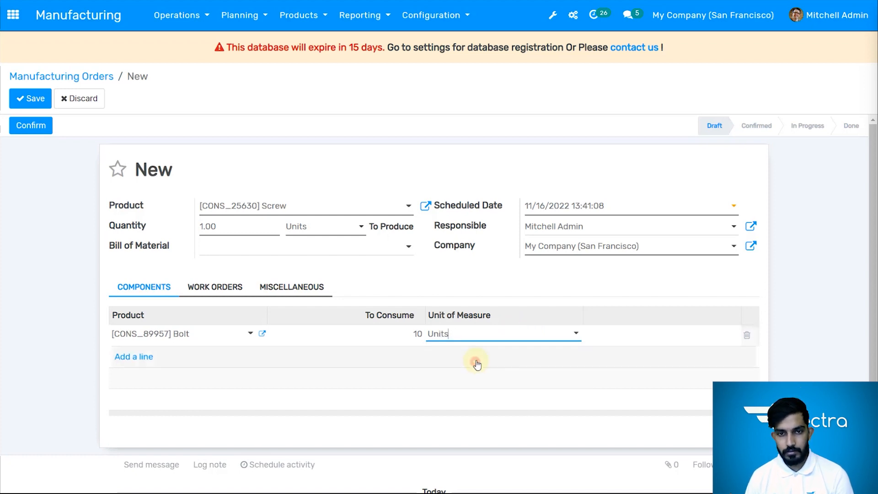
Add a work order with the operation "manufacturing" at Assembly Line 1, leaving its scheduled start date empty
{"action": "left_click", "coordinate": [203, 288]}
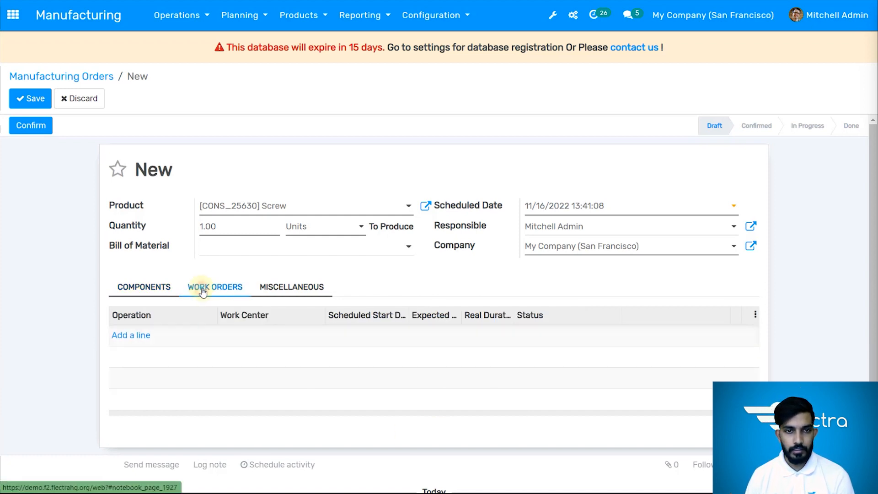
{"action": "left_click", "coordinate": [132, 336]}
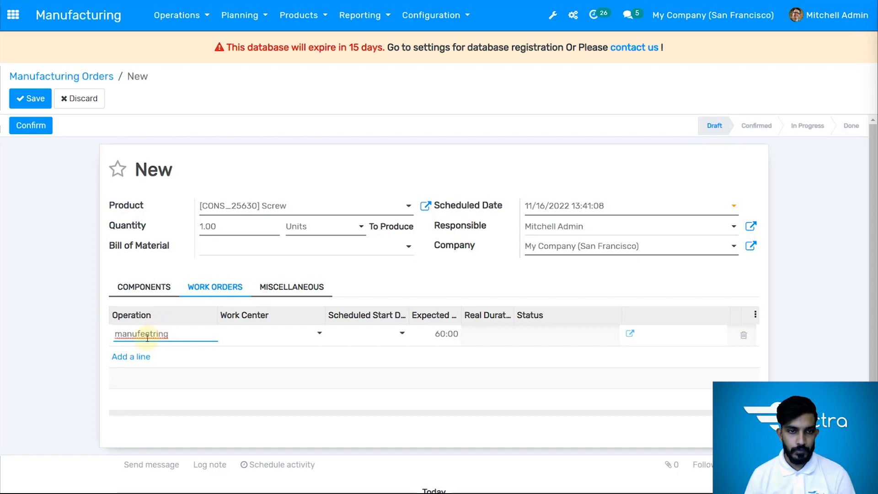
{"action": "right_click", "coordinate": [147, 337]}
{"action": "left_click", "coordinate": [181, 193]}
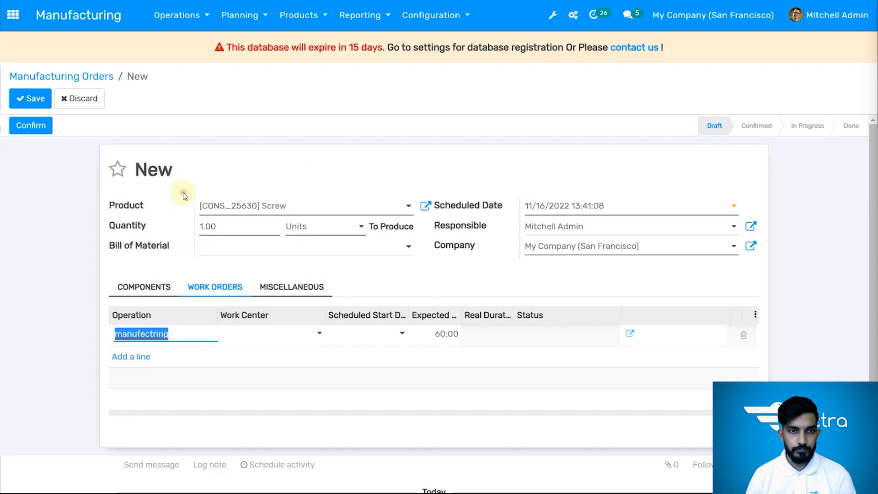
{"action": "left_click", "coordinate": [281, 341]}
{"action": "left_click", "coordinate": [281, 337]}
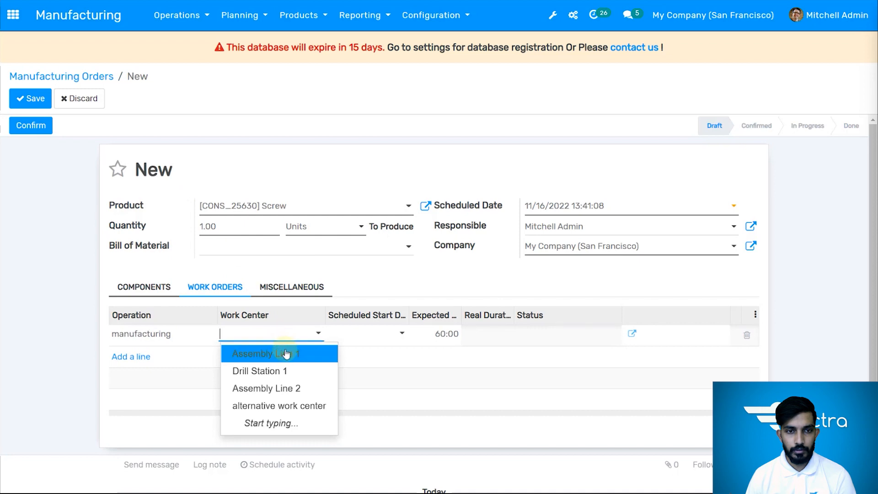
{"action": "left_click", "coordinate": [286, 354]}
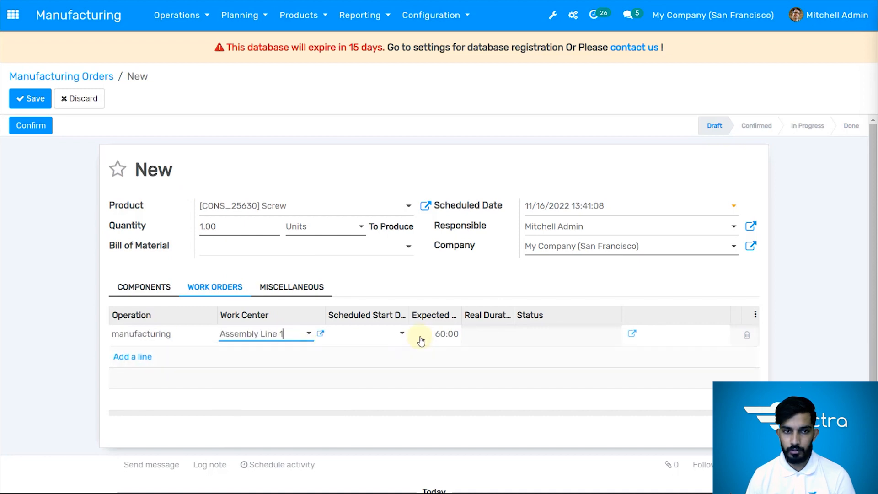
{"action": "left_click", "coordinate": [372, 333]}
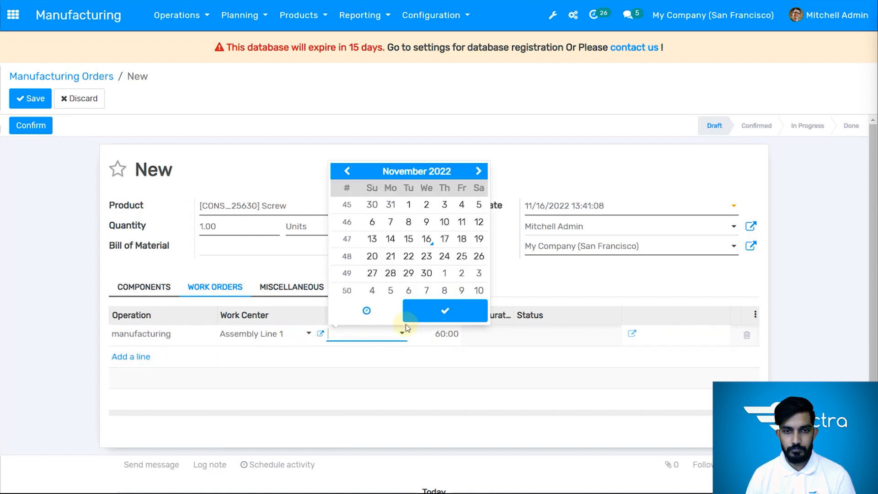
{"action": "left_click", "coordinate": [407, 380]}
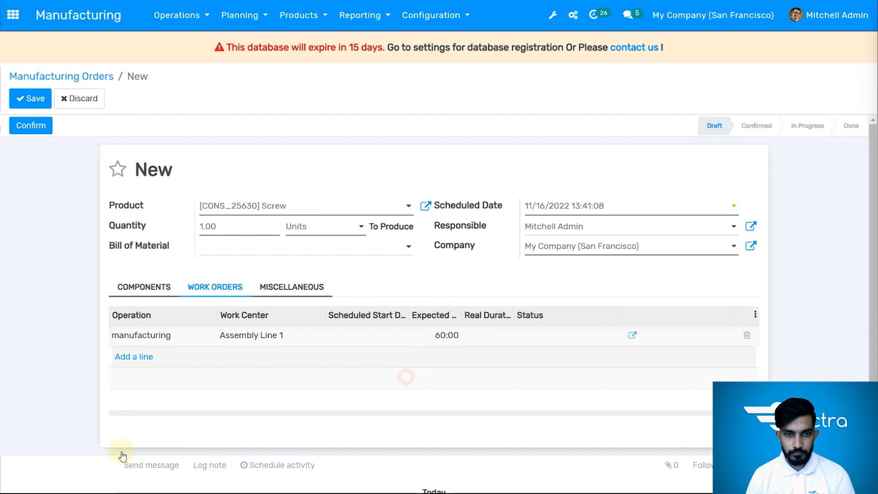
Add a second "manufacturing" work order at the alternative work center, and save and confirm the manufacturing order
{"action": "left_click", "coordinate": [120, 359]}
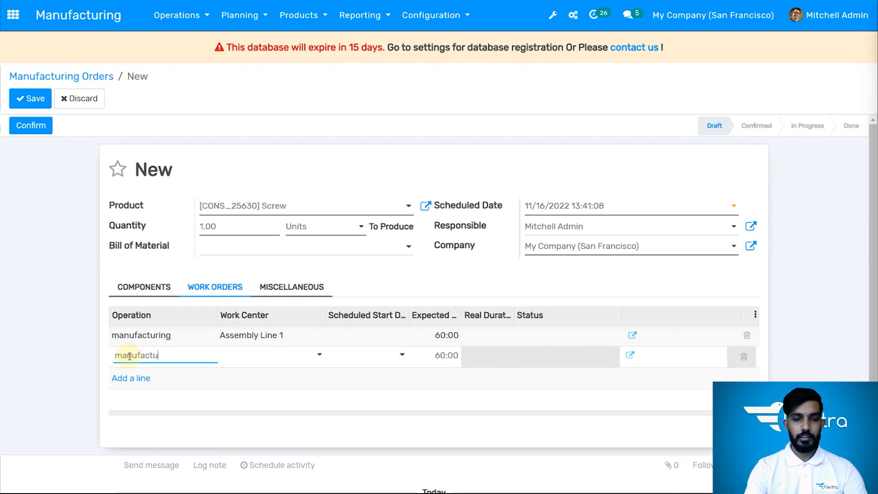
{"action": "type", "text": "manufacturing"}
{"action": "key", "text": "Tab"}
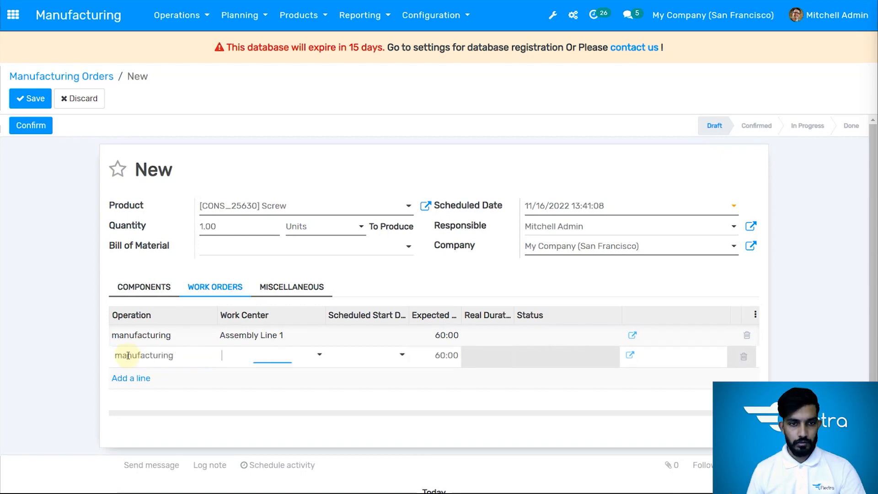
{"action": "left_click", "coordinate": [320, 355]}
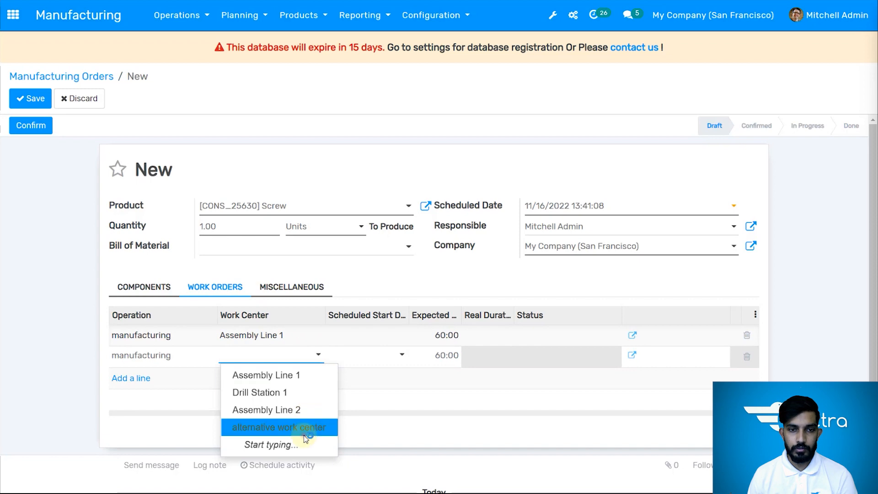
{"action": "left_click", "coordinate": [304, 427]}
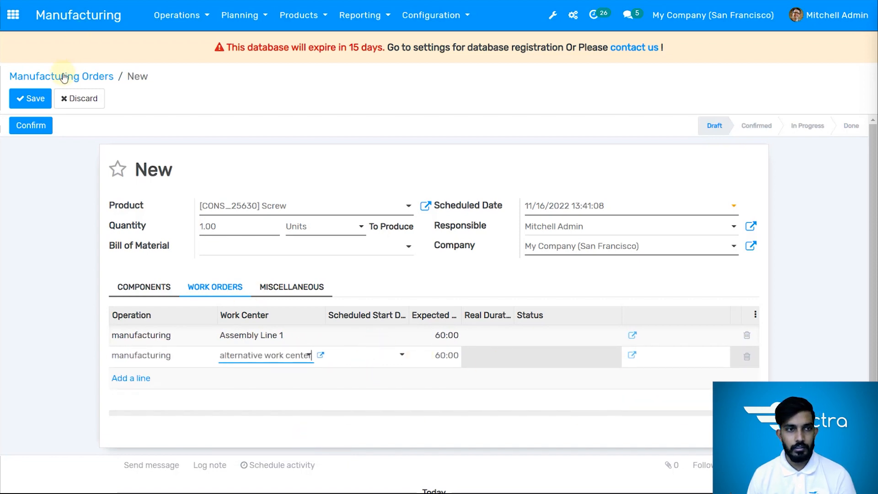
{"action": "left_click", "coordinate": [31, 99]}
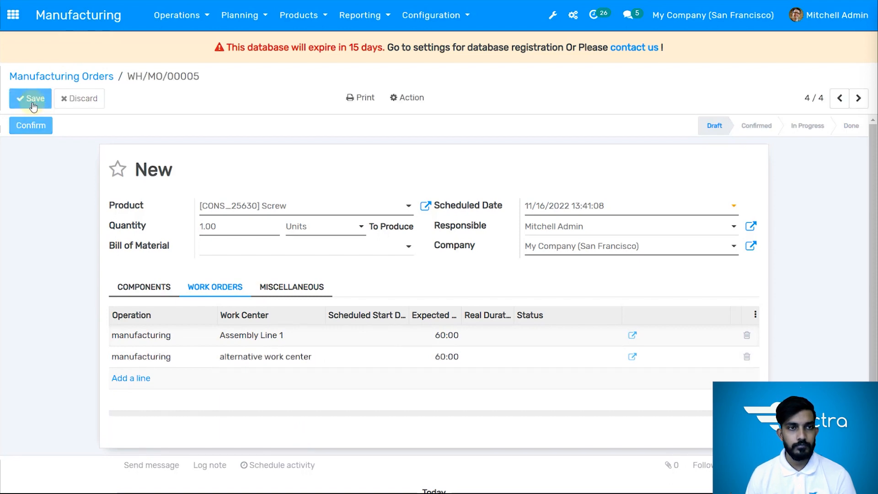
{"action": "left_click", "coordinate": [36, 129]}
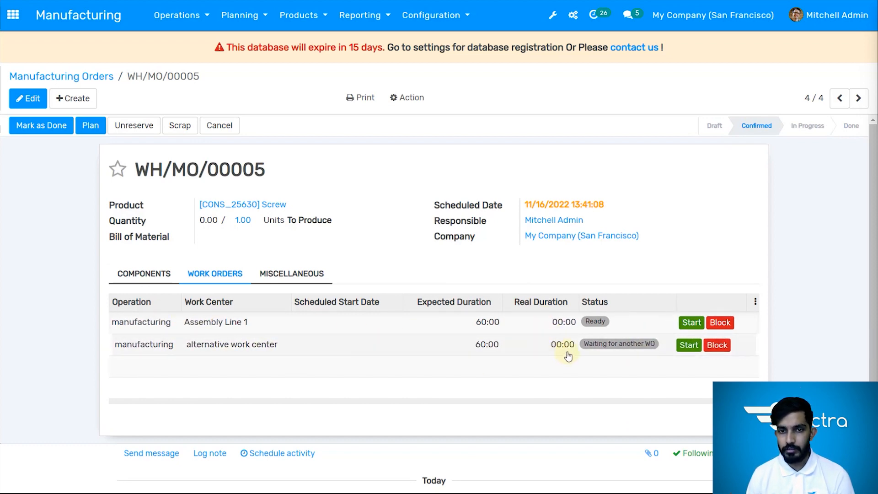
Start the work orders at Assembly Line 1 and the alternative work center, and mark both as done
{"action": "left_click", "coordinate": [686, 323]}
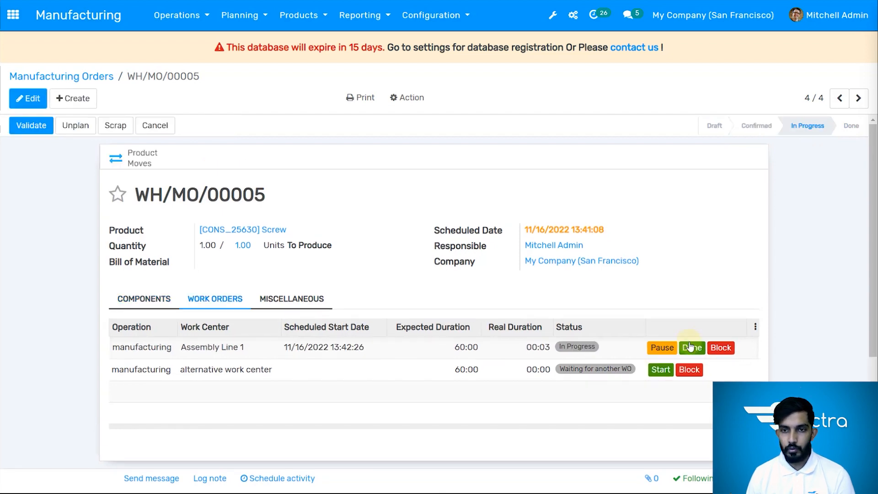
{"action": "left_click", "coordinate": [662, 370]}
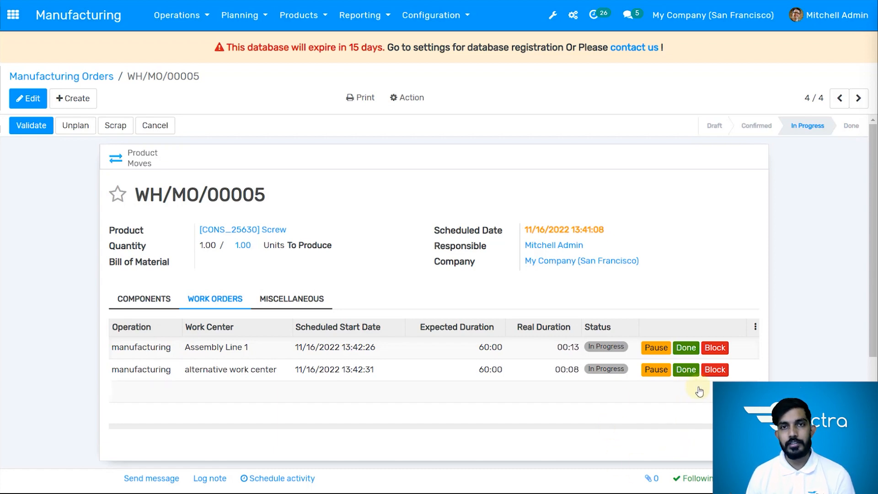
{"action": "left_click", "coordinate": [685, 349]}
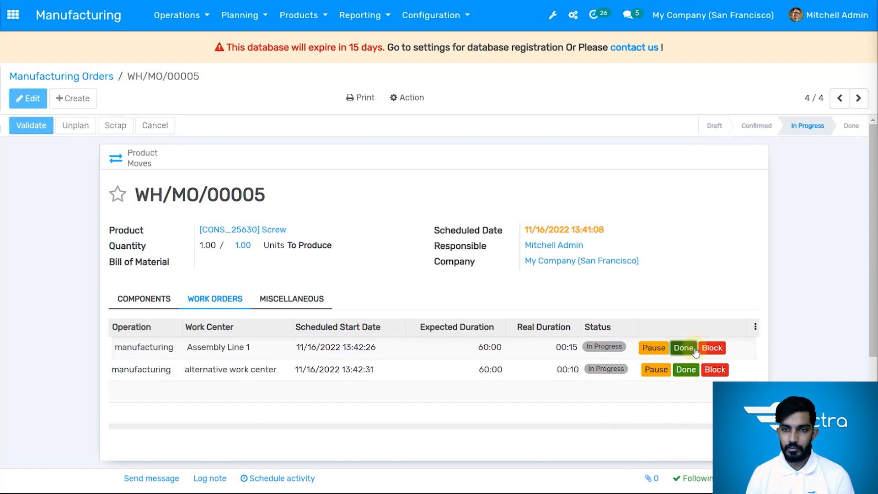
{"action": "left_click", "coordinate": [681, 380]}
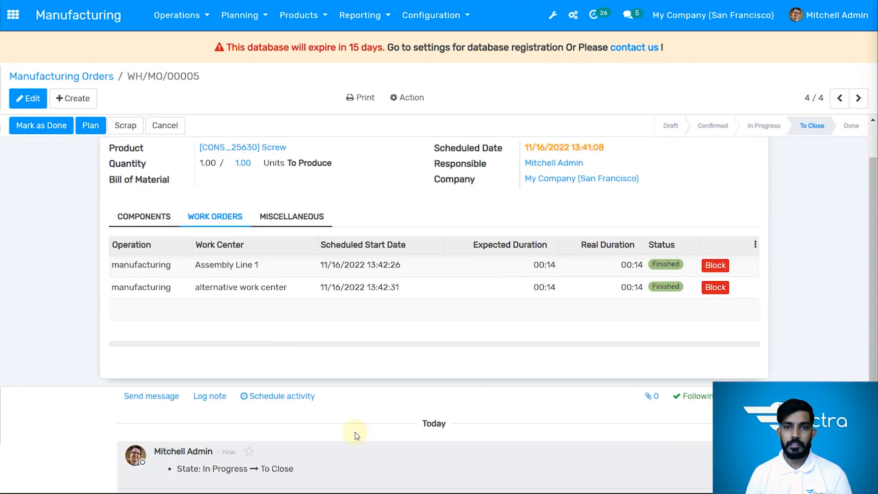
Review the manufacturing order's state history and its miscellaneous details
{"action": "scroll", "coordinate": [333, 413], "scroll_direction": "down", "scroll_amount": 5}
{"action": "scroll", "coordinate": [278, 356], "scroll_direction": "up", "scroll_amount": 5}
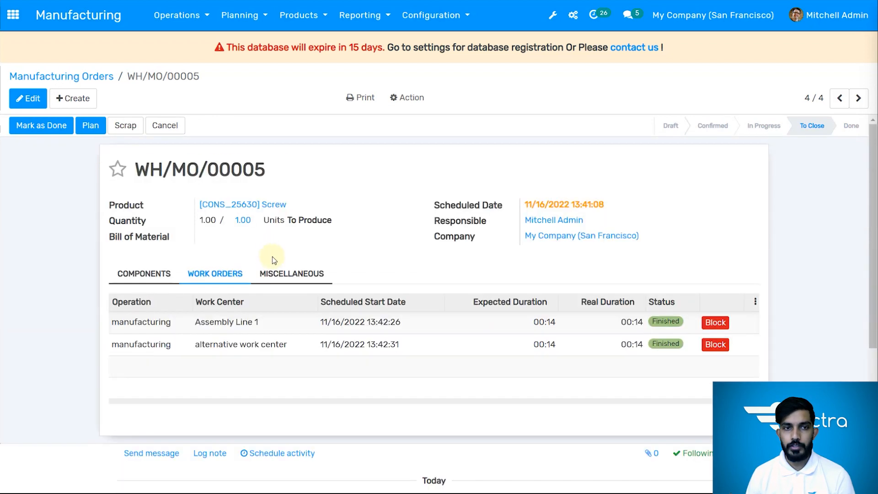
{"action": "left_click", "coordinate": [285, 274]}
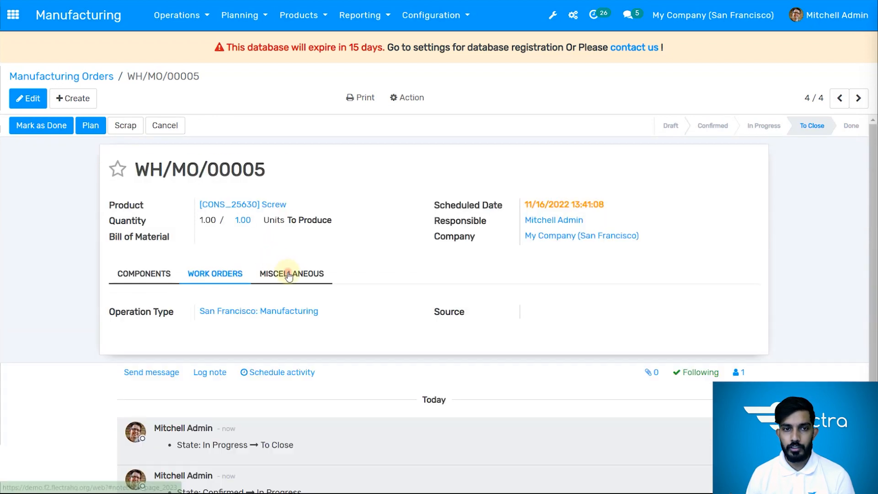
Mark the Screw manufacturing order as done and review the durations of its work orders
{"action": "left_click", "coordinate": [48, 130]}
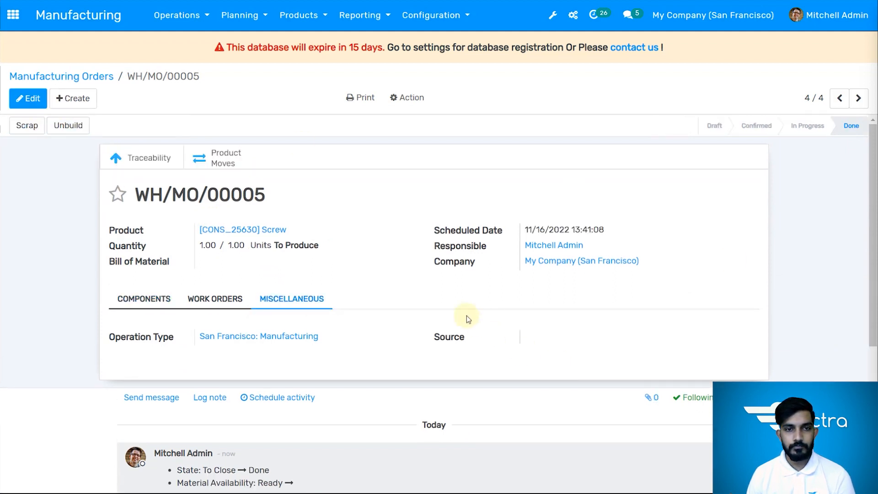
{"action": "left_click", "coordinate": [238, 299]}
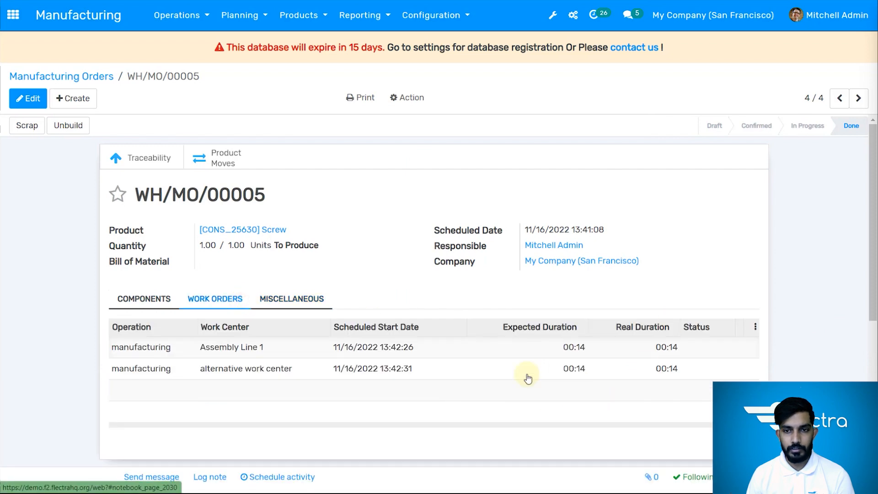
{"action": "scroll", "coordinate": [421, 307], "scroll_direction": "down", "scroll_amount": 3}
{"action": "scroll", "coordinate": [384, 235], "scroll_direction": "up", "scroll_amount": 3}
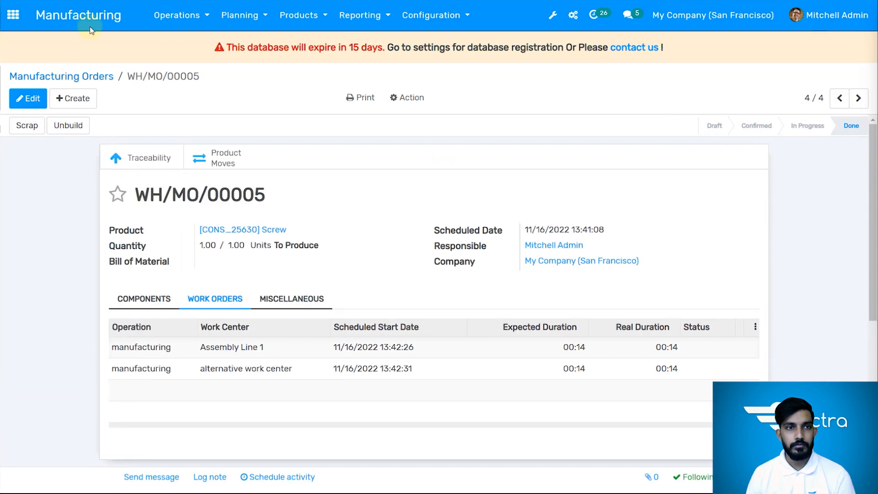
Leave the manufacturing order and view the list of outstanding work orders under manufacturing operations
{"action": "left_click", "coordinate": [93, 4]}
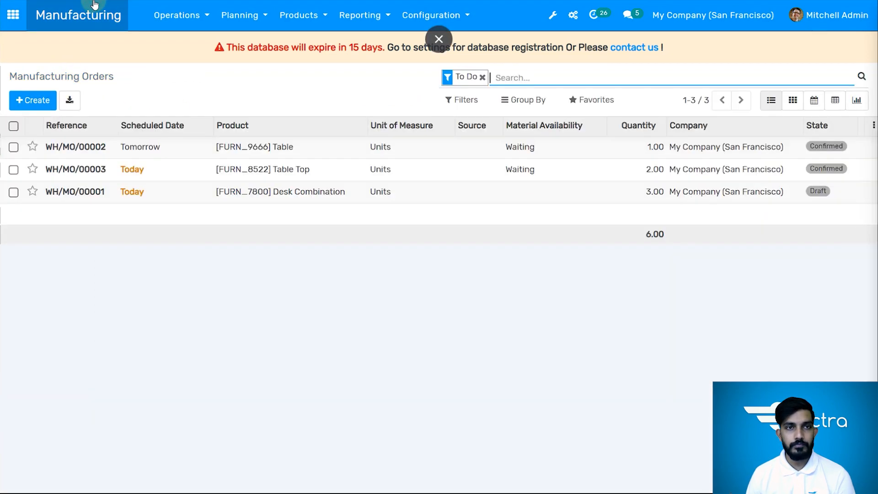
{"action": "left_click", "coordinate": [183, 30]}
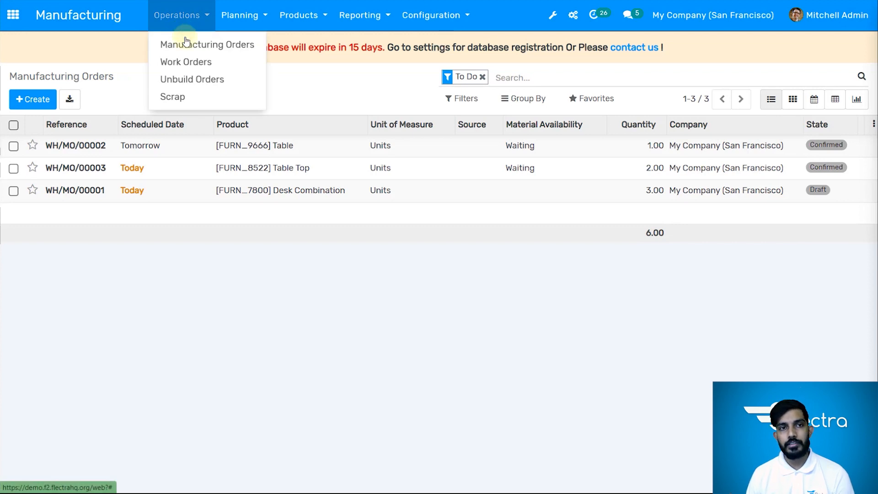
{"action": "left_click", "coordinate": [207, 71]}
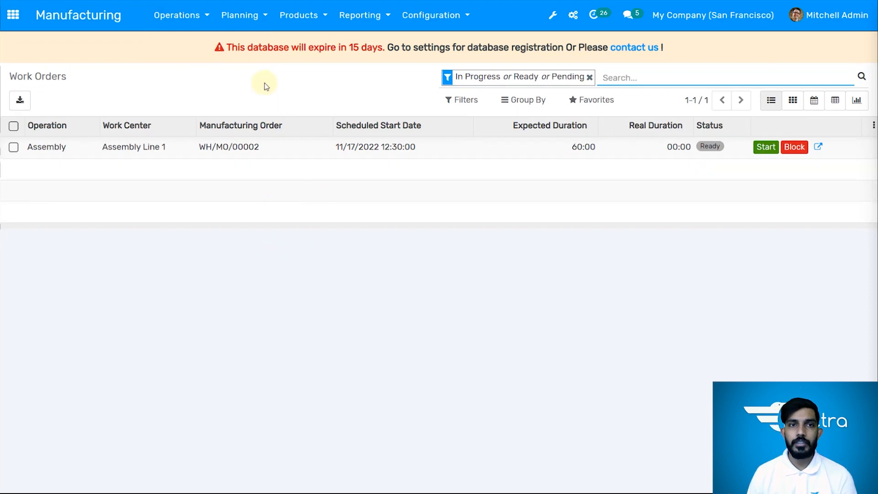
{"action": "left_click", "coordinate": [253, 15]}
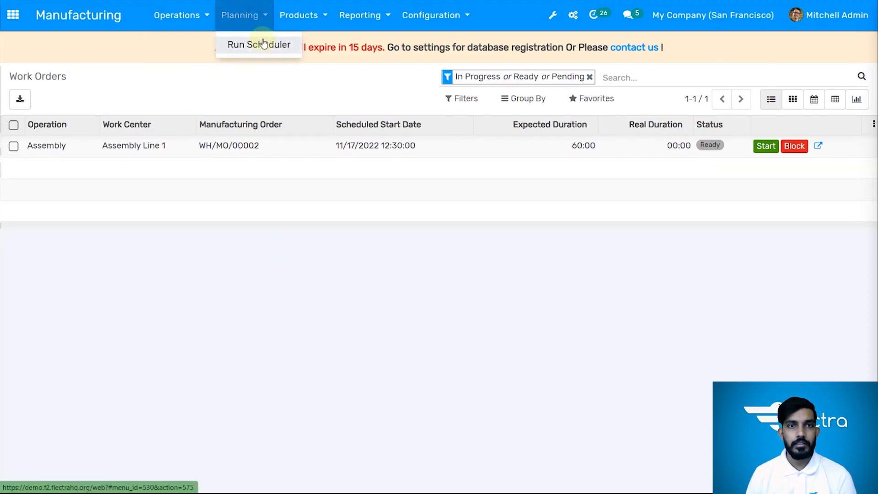
{"action": "left_click", "coordinate": [301, 16]}
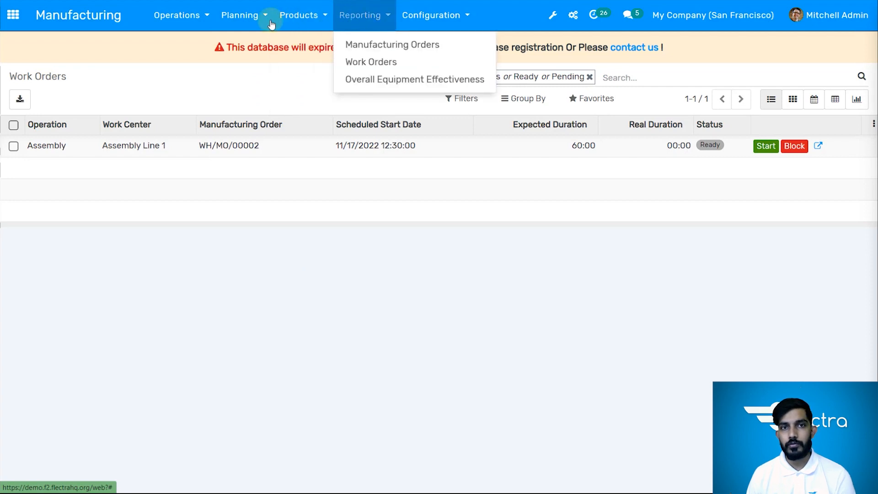
{"action": "mouse_move", "coordinate": [264, 22]}
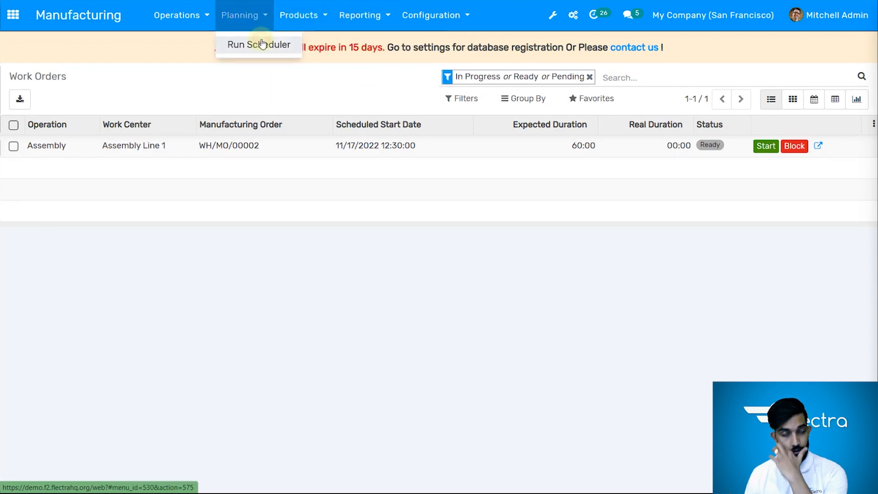
{"action": "left_click", "coordinate": [262, 44]}
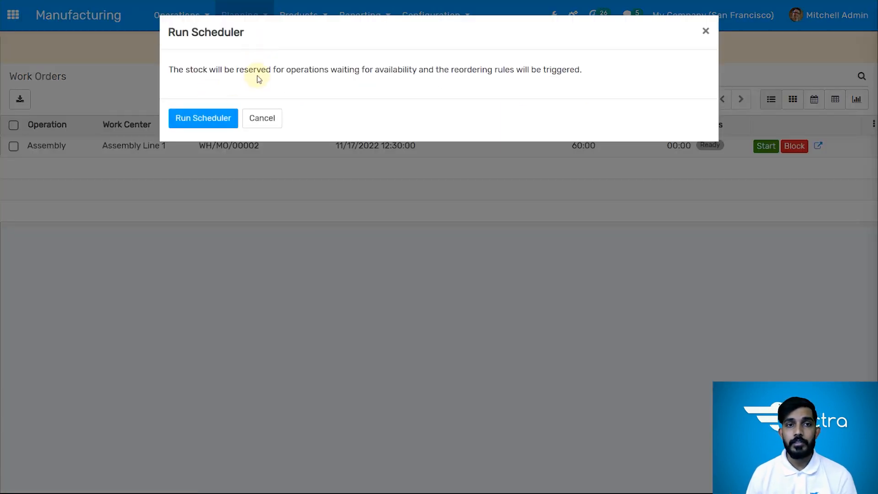
{"action": "left_click", "coordinate": [265, 120]}
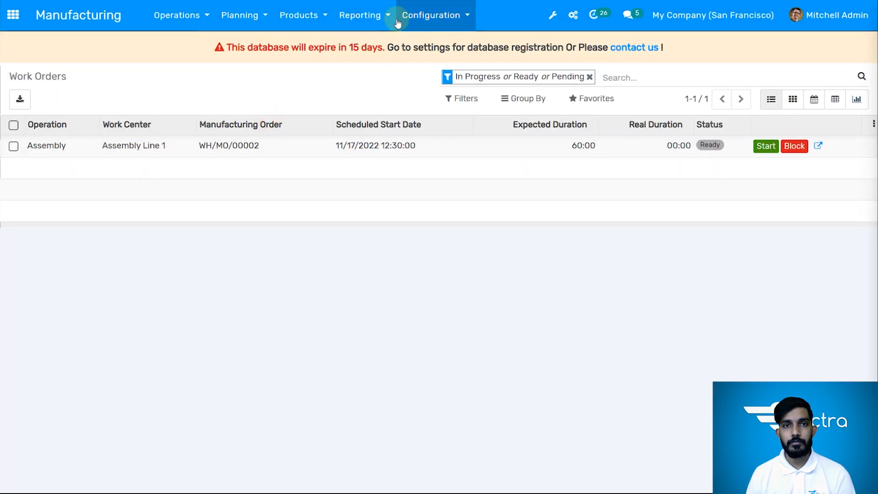
Review the list of configured work centers and return to the manufacturing orders overview
{"action": "left_click", "coordinate": [386, 17]}
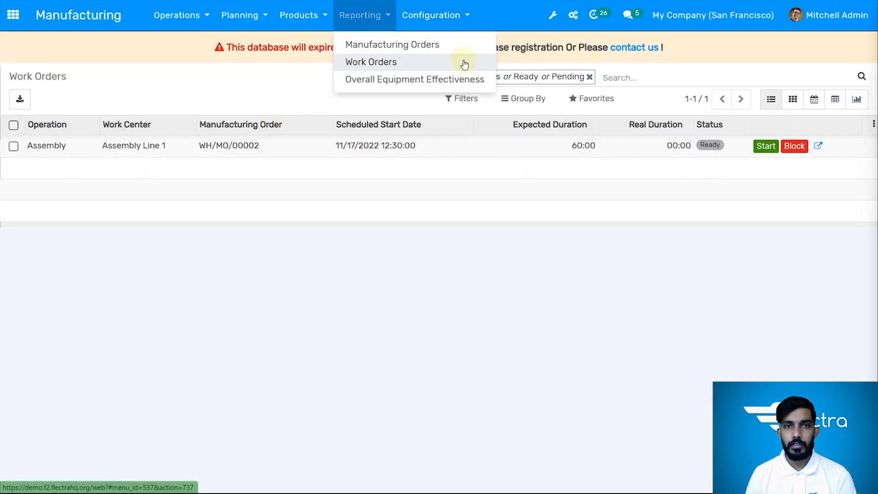
{"action": "left_click", "coordinate": [447, 24]}
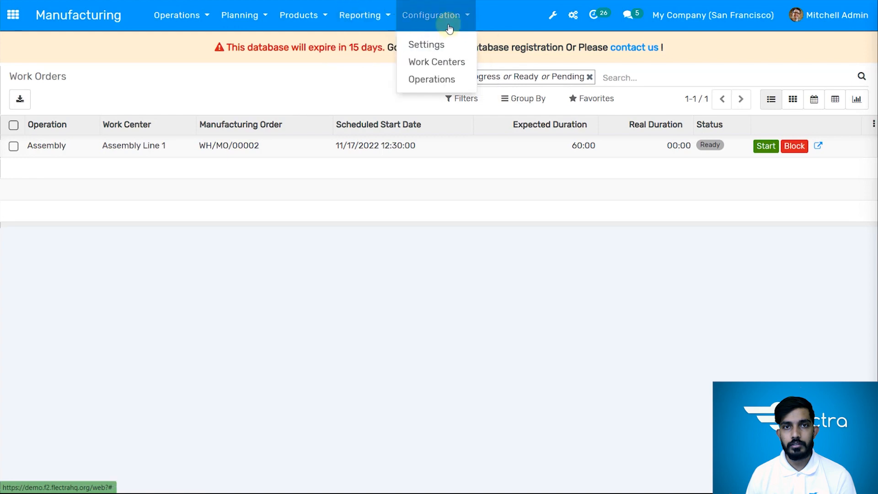
{"action": "left_click", "coordinate": [431, 62]}
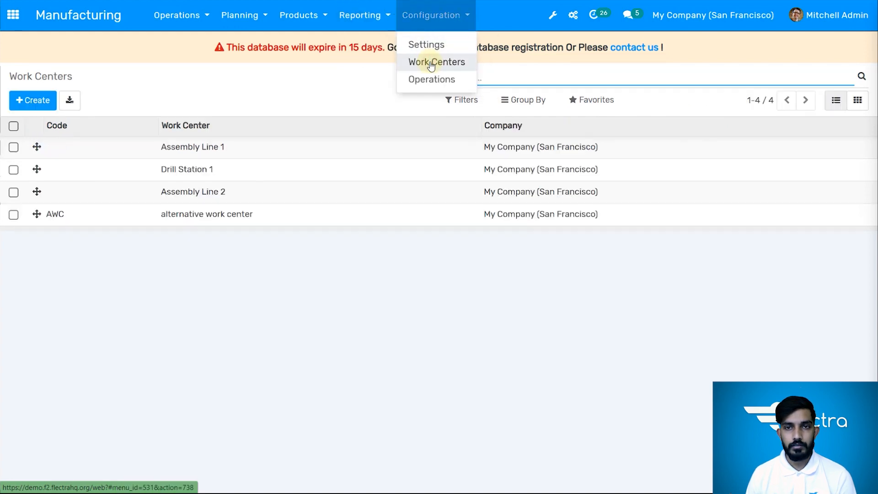
{"action": "left_click", "coordinate": [97, 15]}
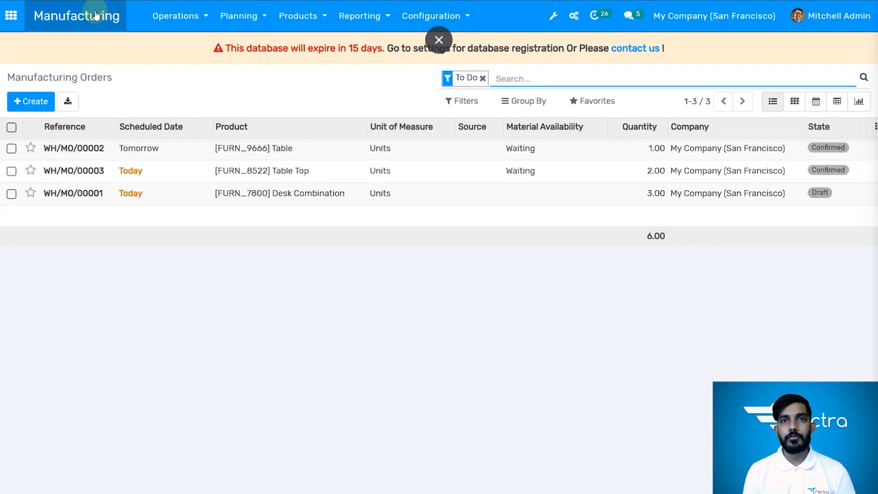